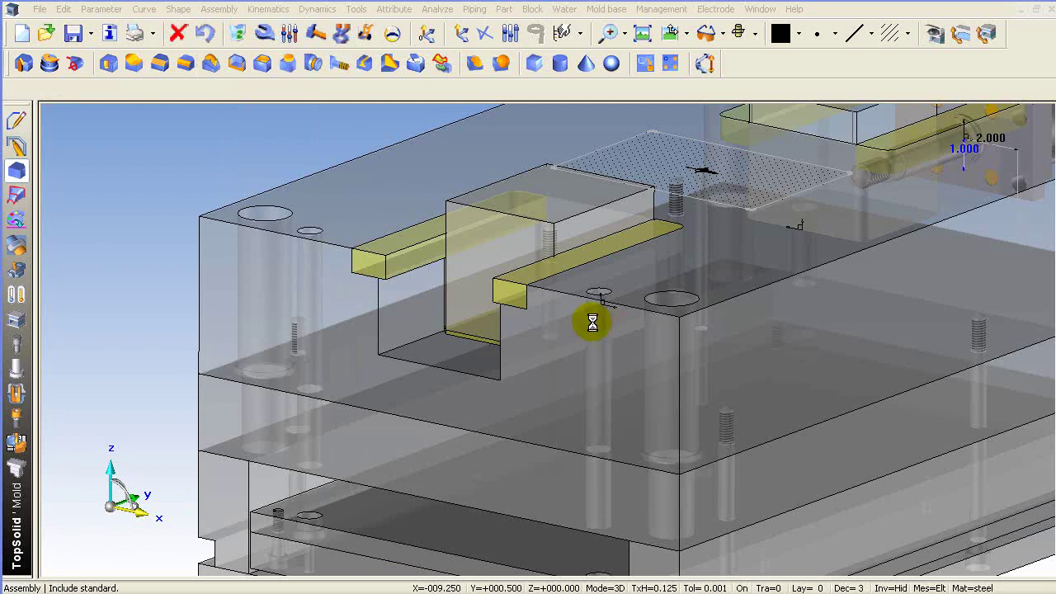
# Step: Include a Parker 2H hydraulic cylinder from the Parametric Library with code 2.0 Bore x 1.0 Rod
pyautogui.click(373, 275)
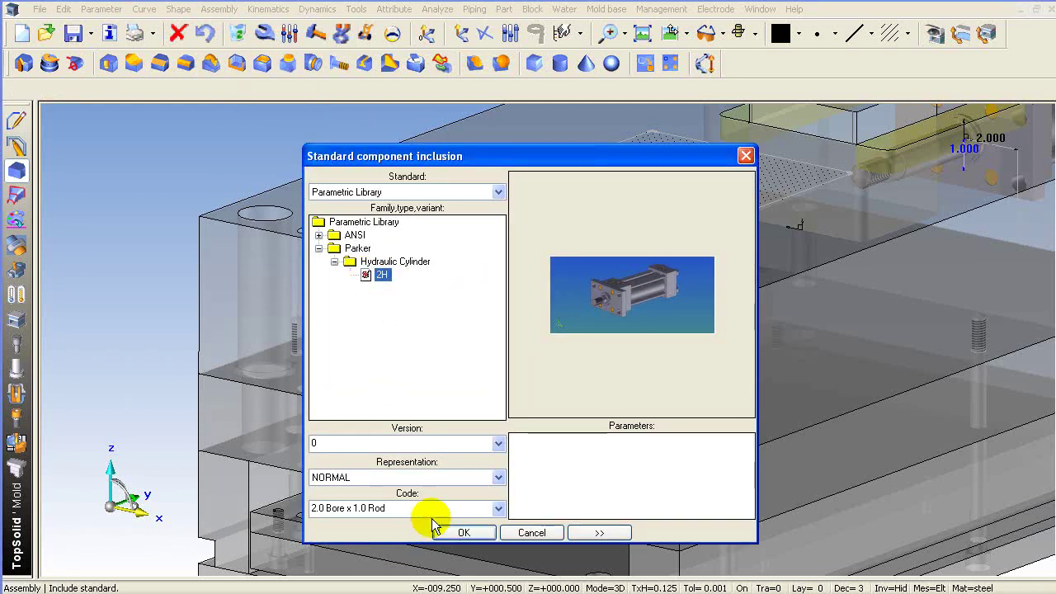
pyautogui.click(457, 508)
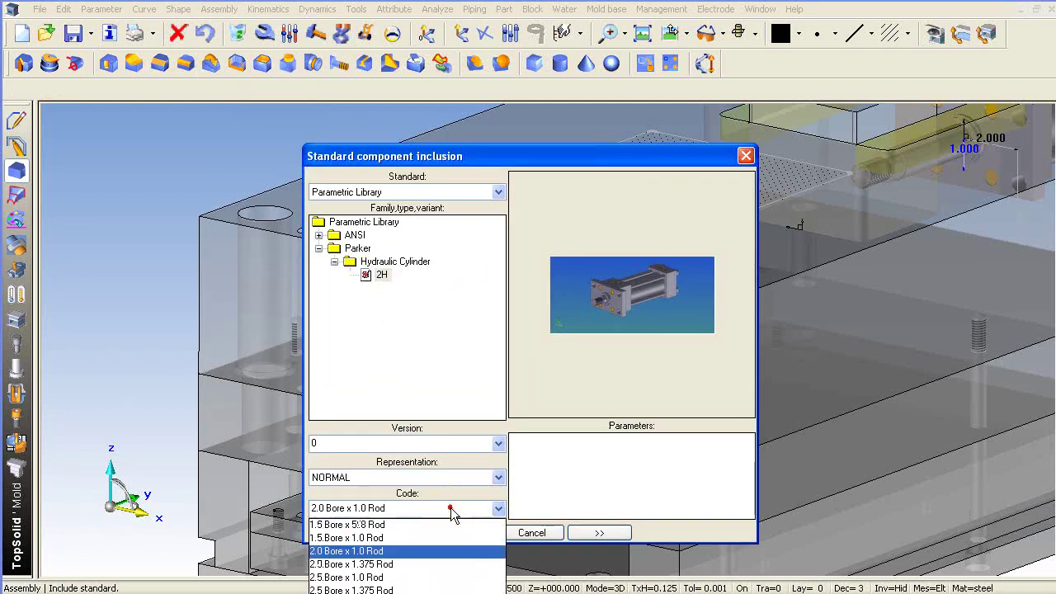
pyautogui.click(400, 552)
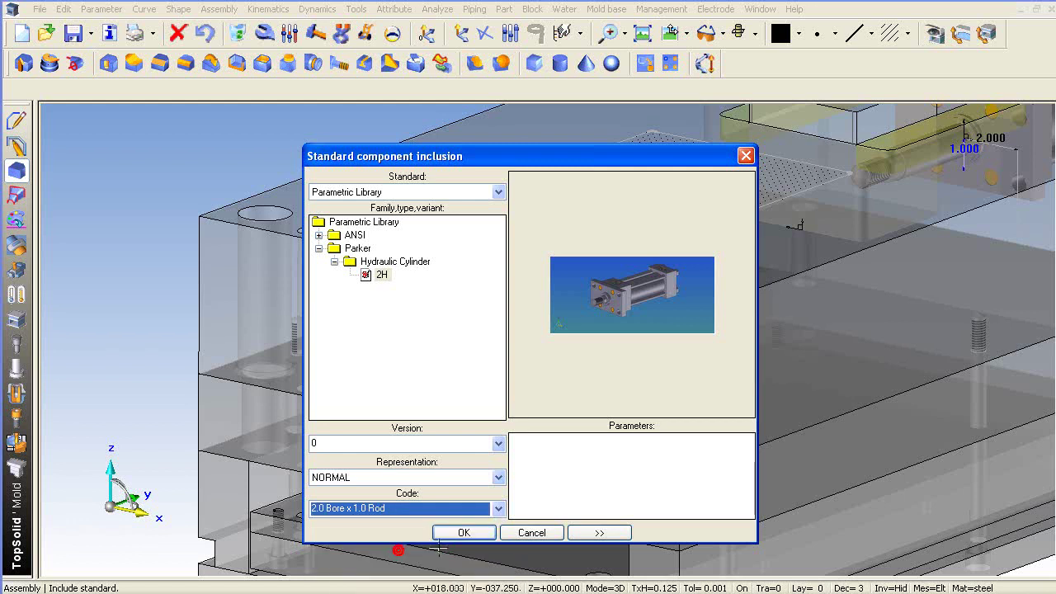
pyautogui.click(464, 534)
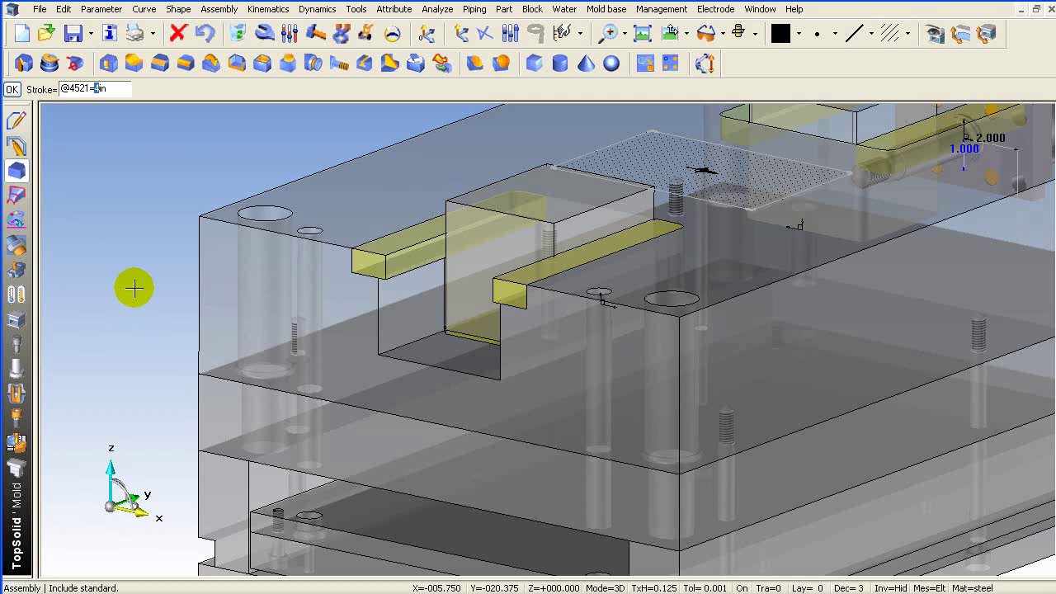
# Step: Set the cylinder's shown stroke to 5 in, accepting a 0 in rod extension and 0.125 in bore and rod clearances
pyautogui.click(134, 288)
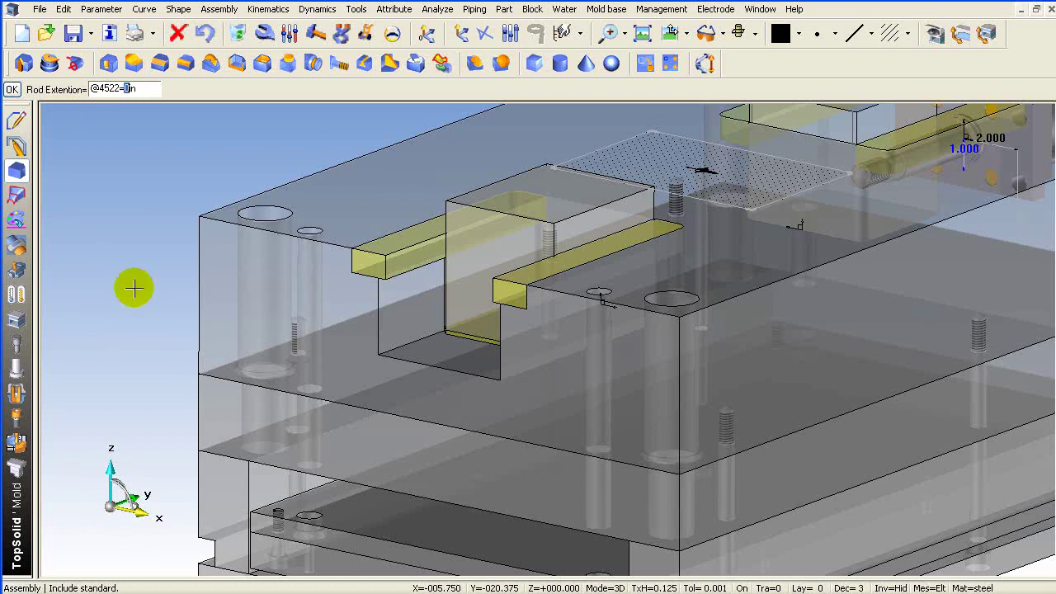
pyautogui.click(134, 288)
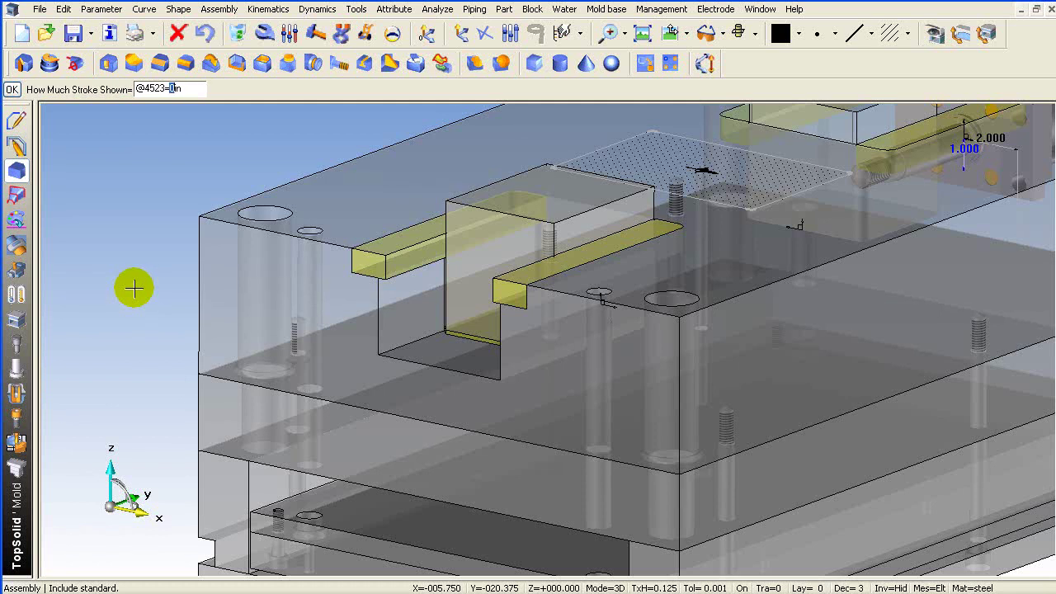
pyautogui.write('5')
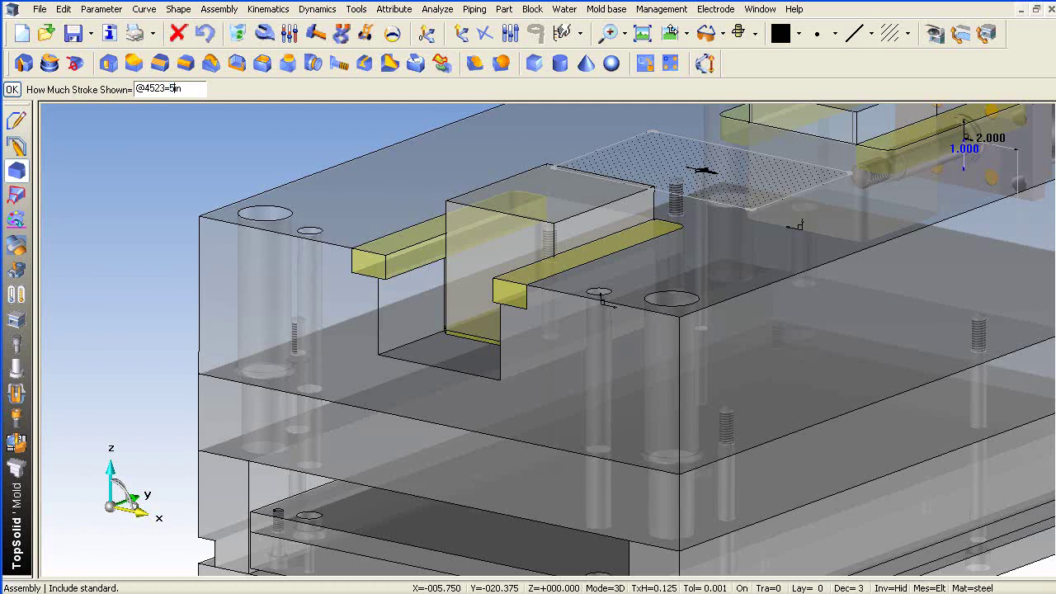
pyautogui.click(133, 288)
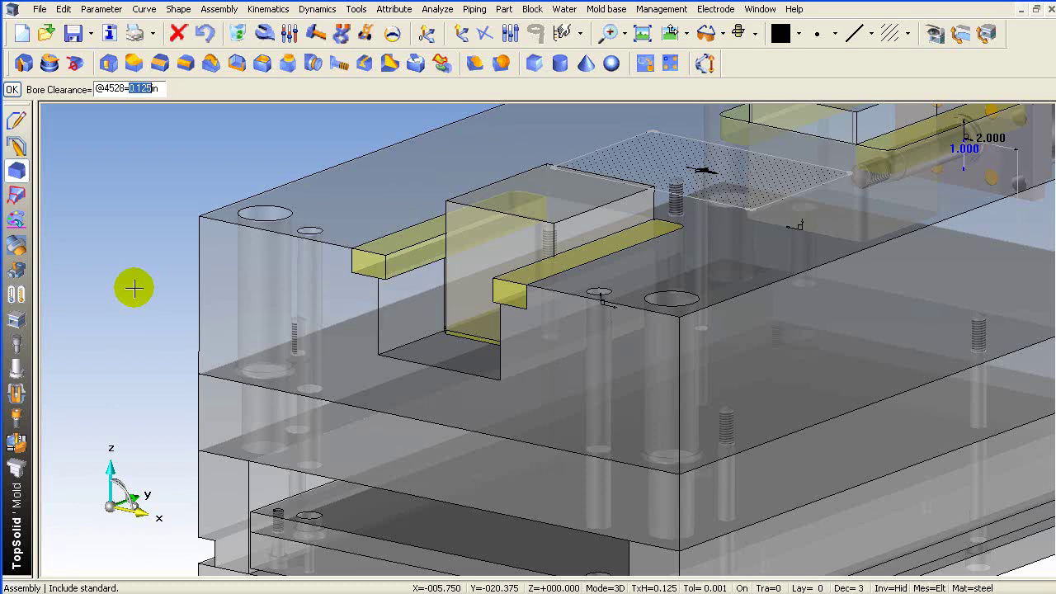
pyautogui.click(134, 288)
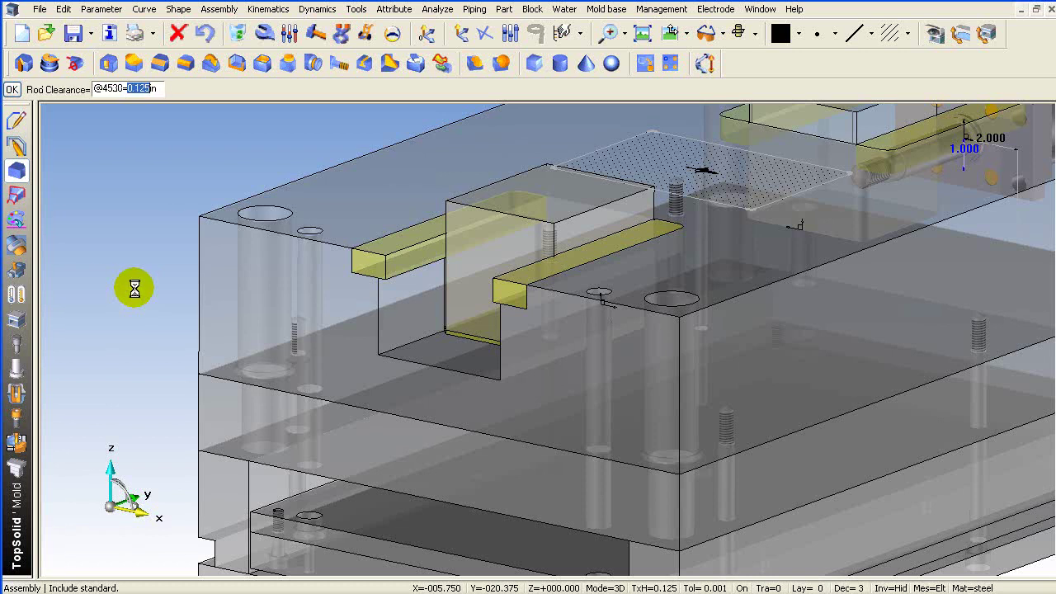
# Step: Use the ROD key point to place the cylinder on the outer end face of the slide block
pyautogui.click(96, 89)
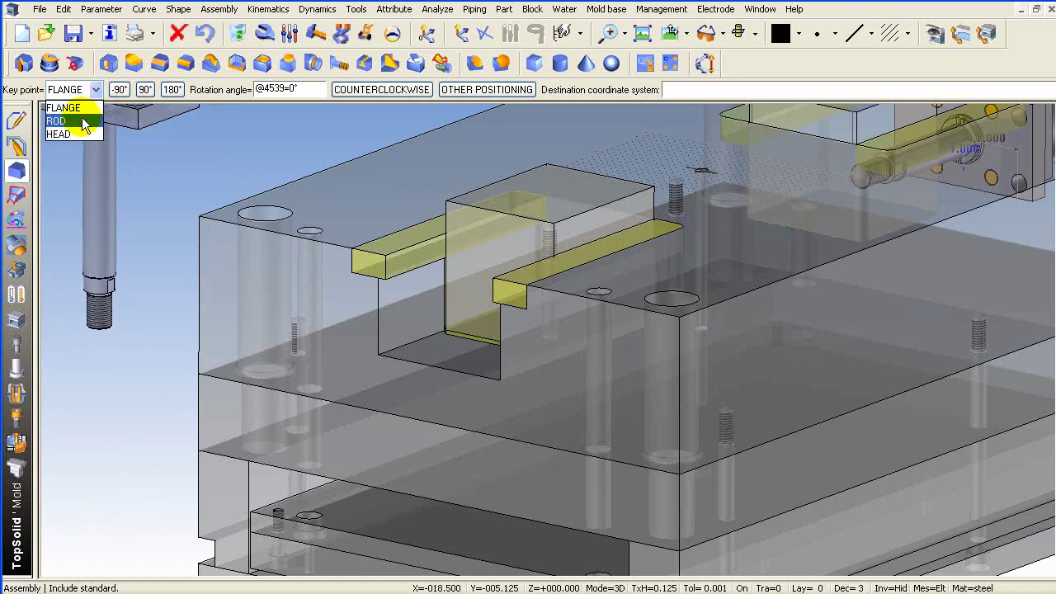
pyautogui.click(82, 121)
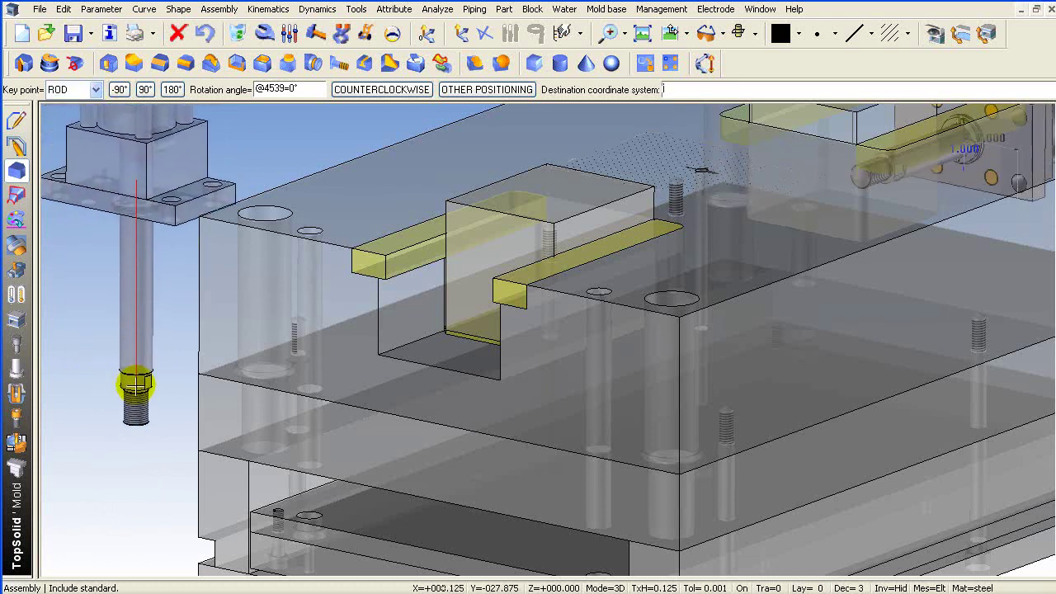
pyautogui.click(479, 306)
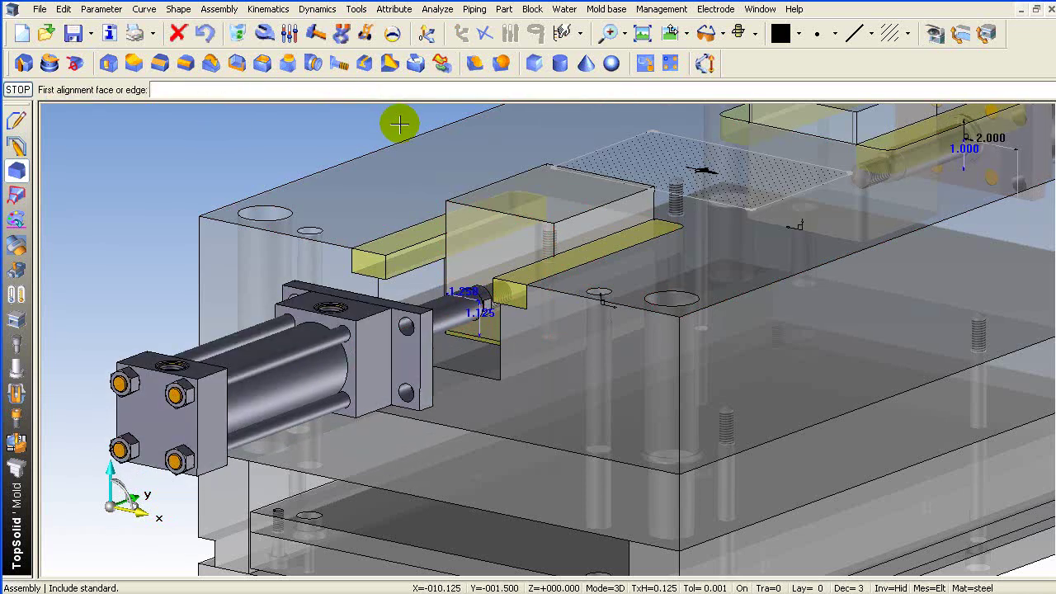
# Step: Align the cylinder rod 2 in from the slide block's side and 1 in above its bottom edge
pyautogui.moveTo(399, 124); pyautogui.dragTo(467, 250, button='middle')
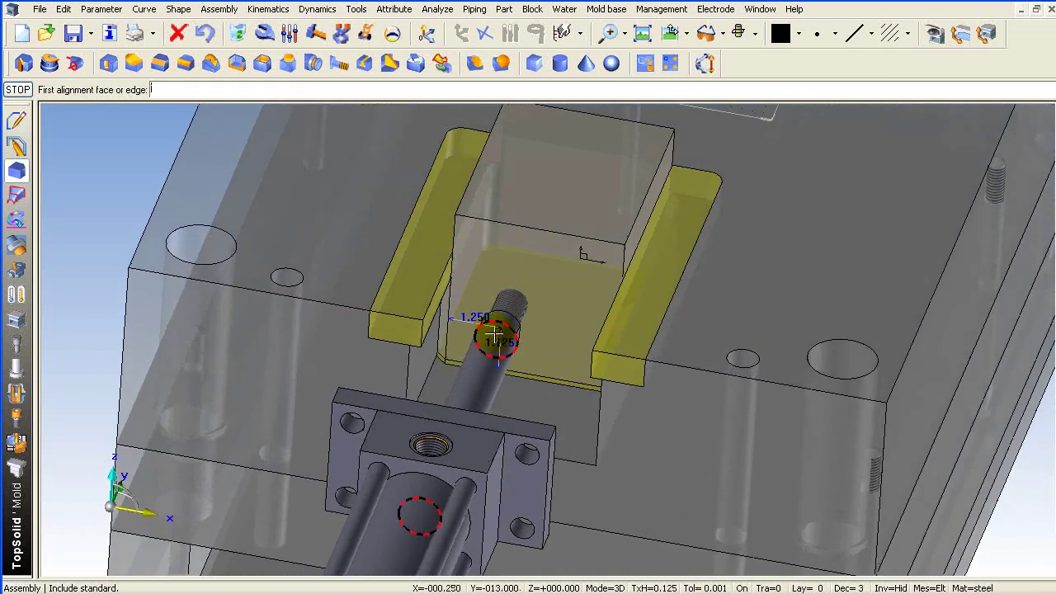
pyautogui.moveTo(490, 327); pyautogui.dragTo(442, 272, button='middle')
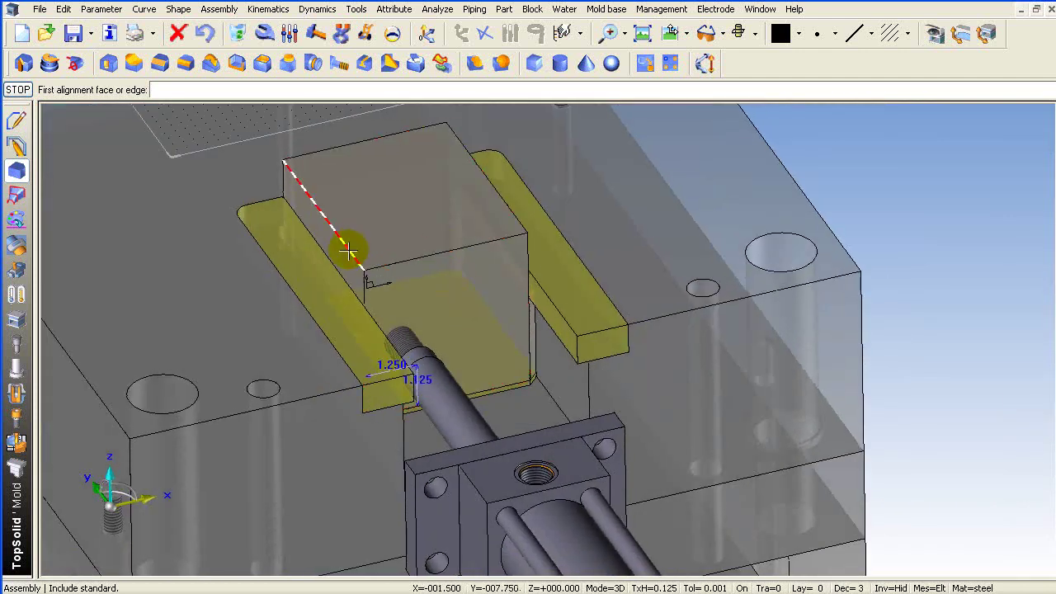
pyautogui.click(342, 256)
pyautogui.moveTo(353, 247); pyautogui.dragTo(377, 360, button='middle')
pyautogui.click(498, 171)
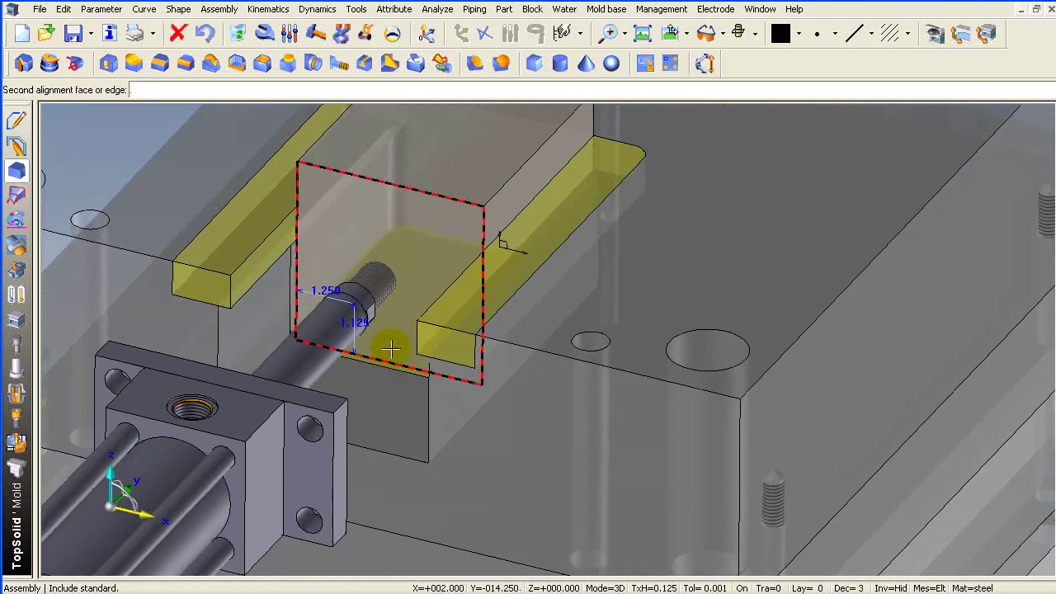
pyautogui.click(386, 387)
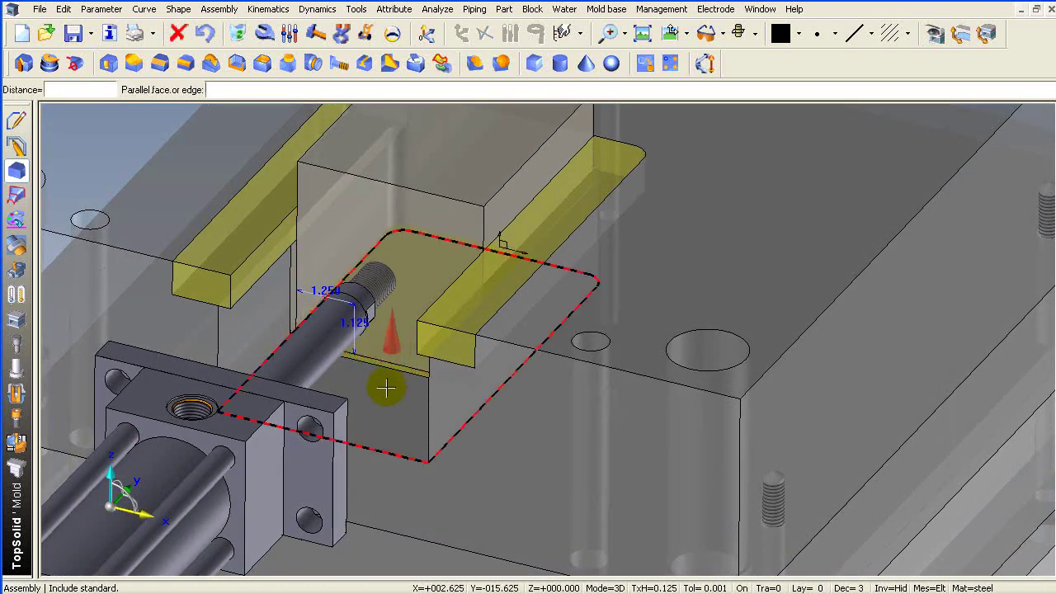
pyautogui.click(386, 388)
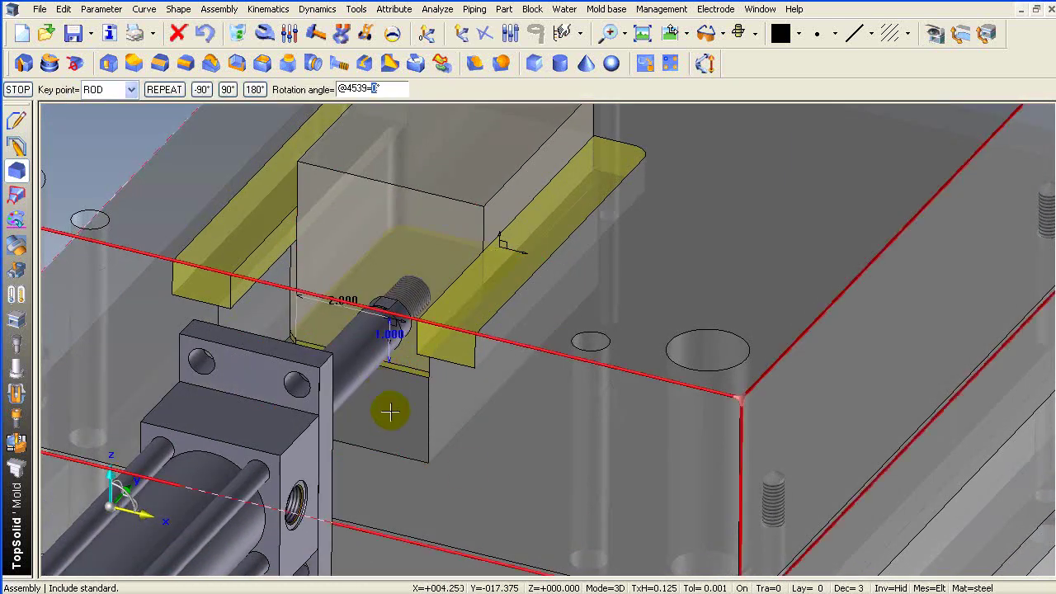
# Step: Rotate the cylinder by -90° and finish the inclusion without modifying any shapes or adding another component
pyautogui.moveTo(467, 473); pyautogui.dragTo(391, 313, button='middle')
pyautogui.scroll(-2, 458, 306)
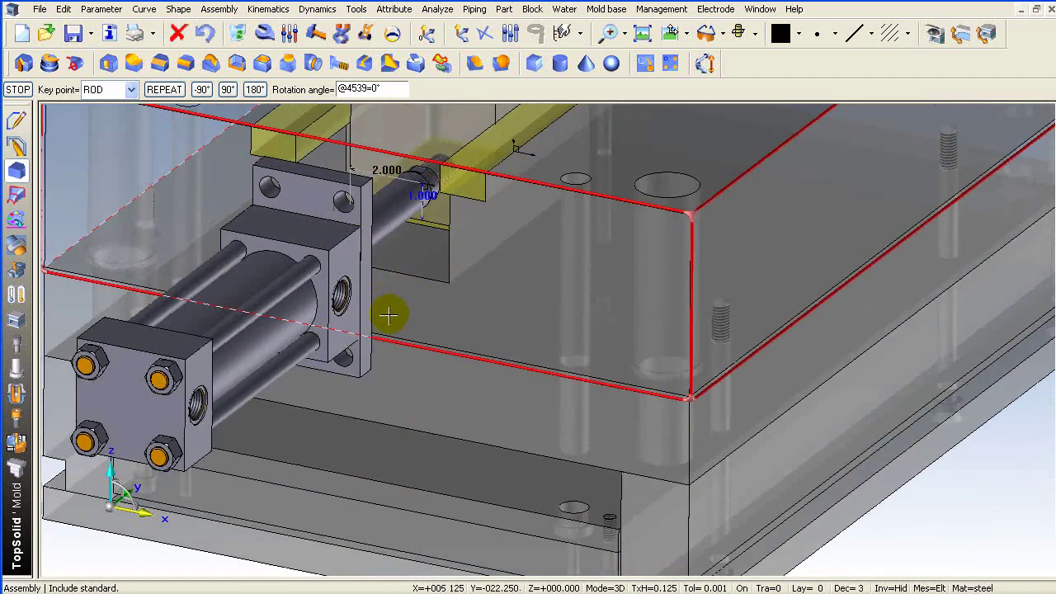
pyautogui.click(202, 90)
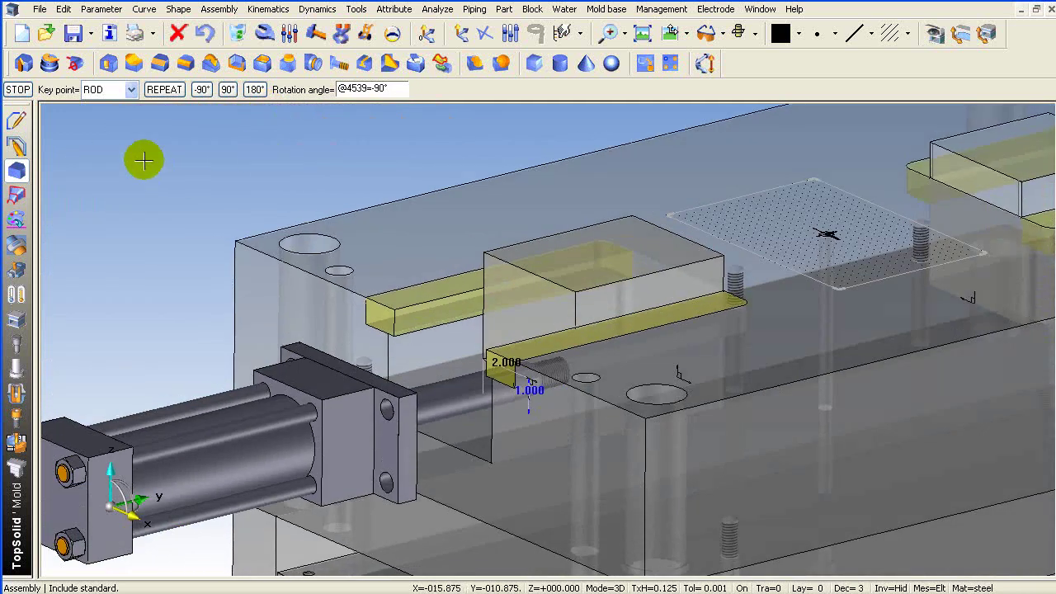
pyautogui.rightClick(132, 152)
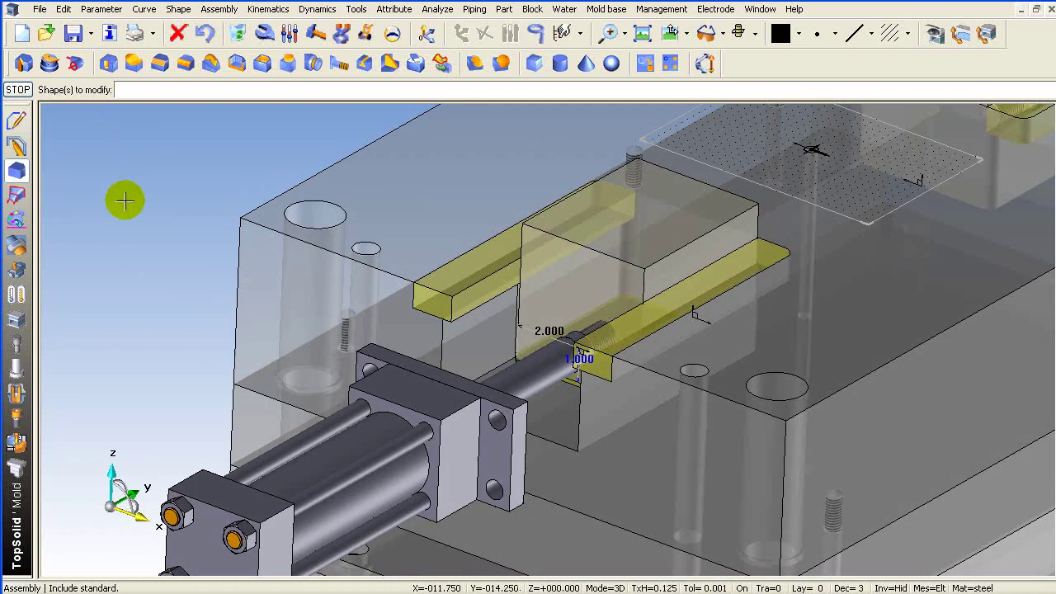
pyautogui.rightClick(124, 200)
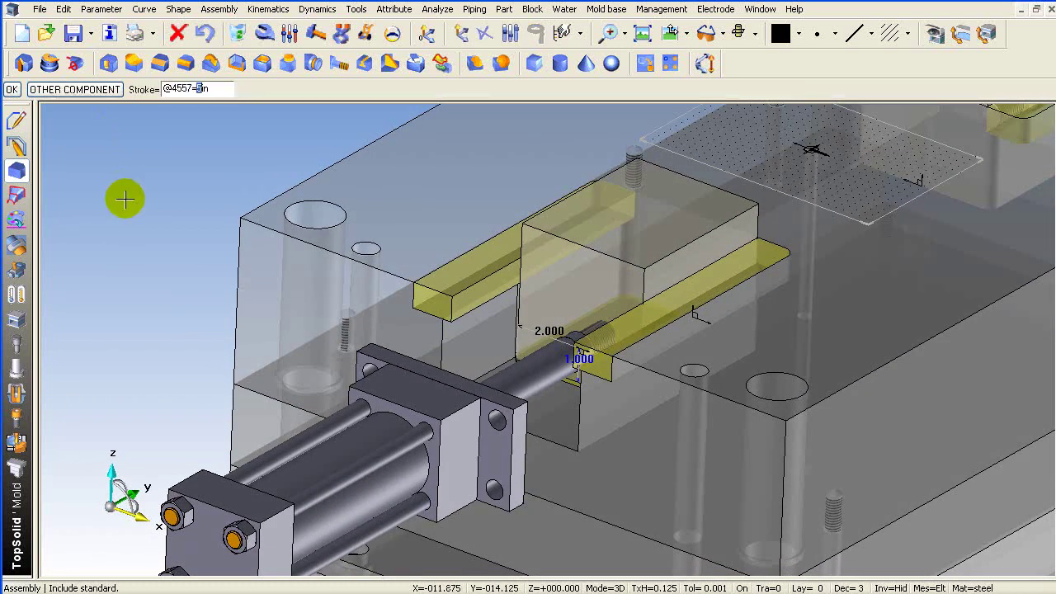
pyautogui.rightClick(125, 199)
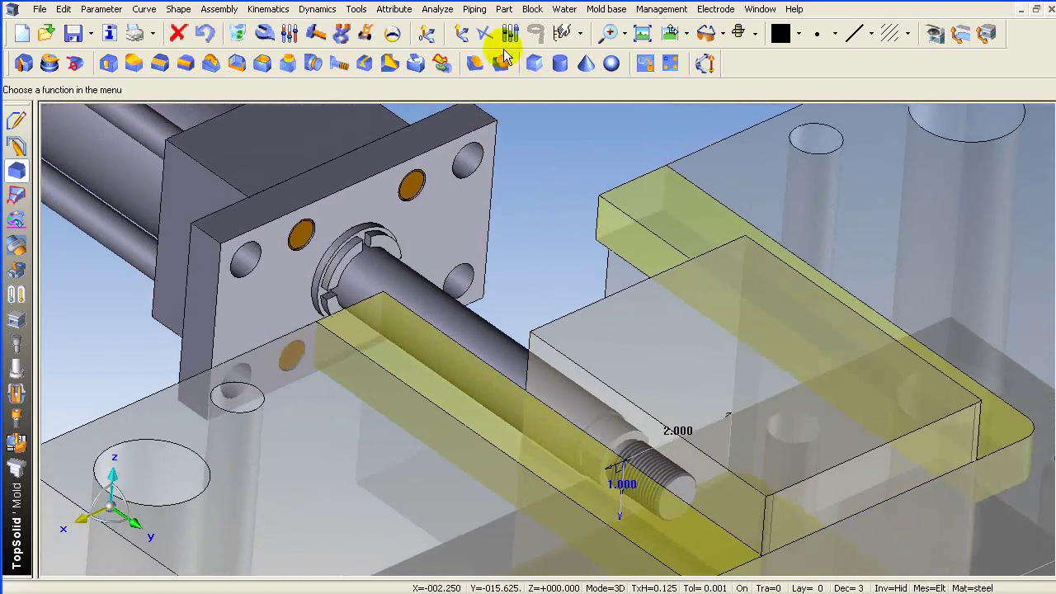
# Step: Create a coordinate system on the cylinder's front flange face, with its origin at the center of the circular boss around the rod
pyautogui.click(460, 33)
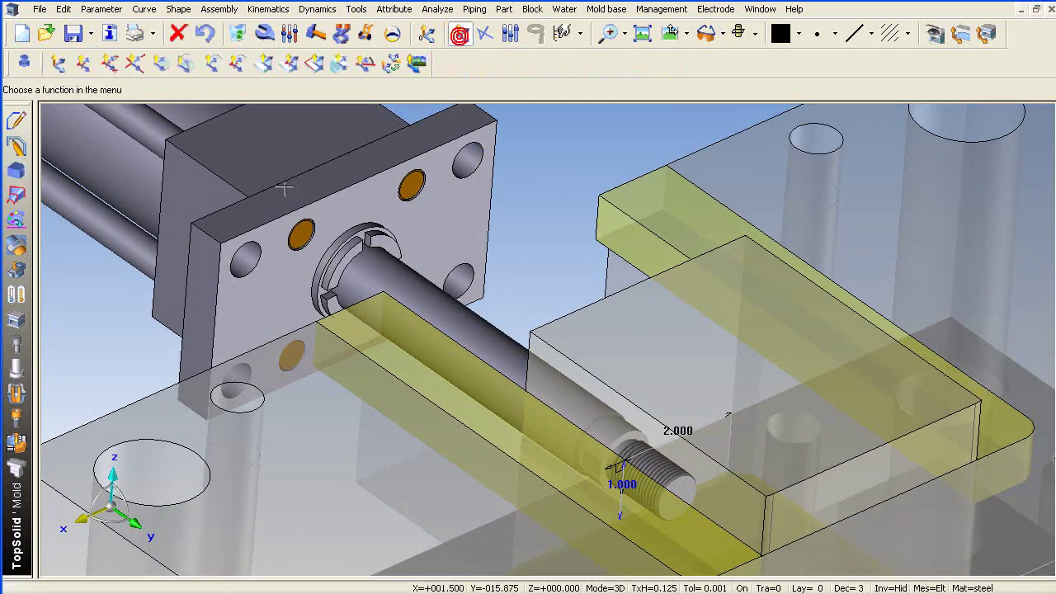
pyautogui.click(291, 66)
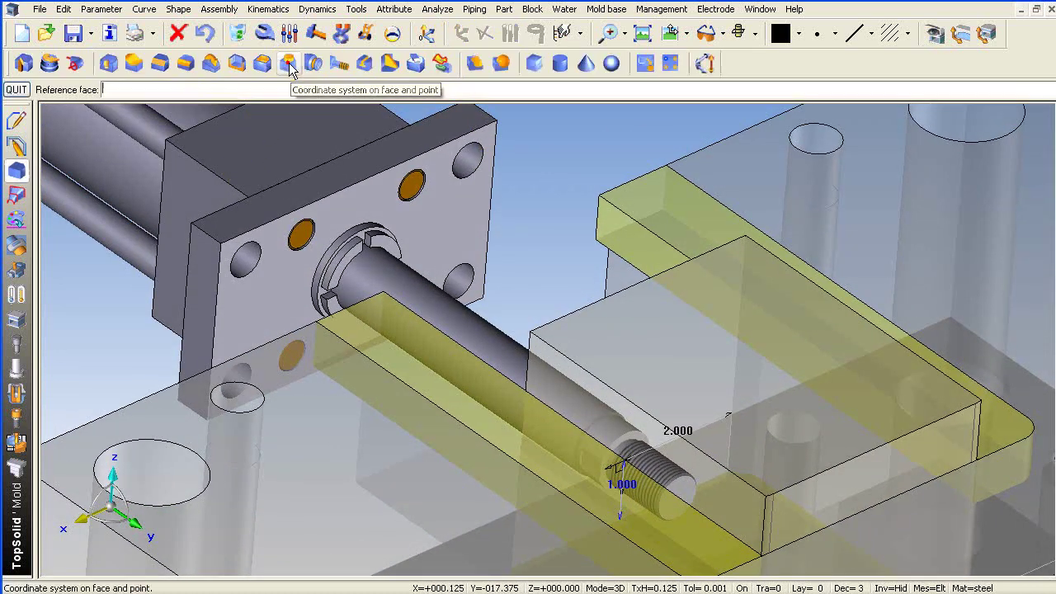
pyautogui.click(275, 285)
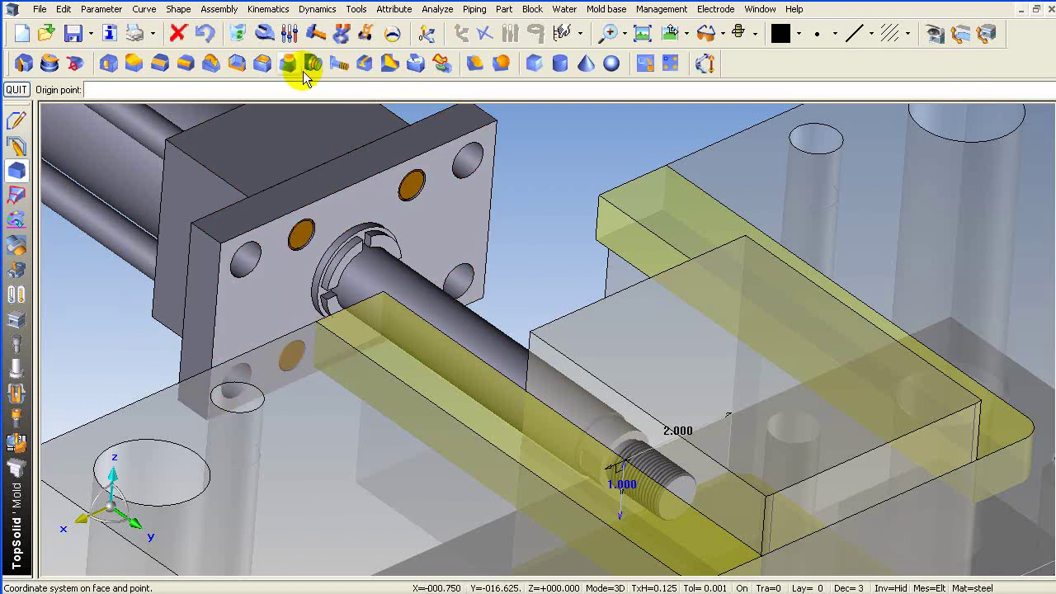
pyautogui.click(487, 38)
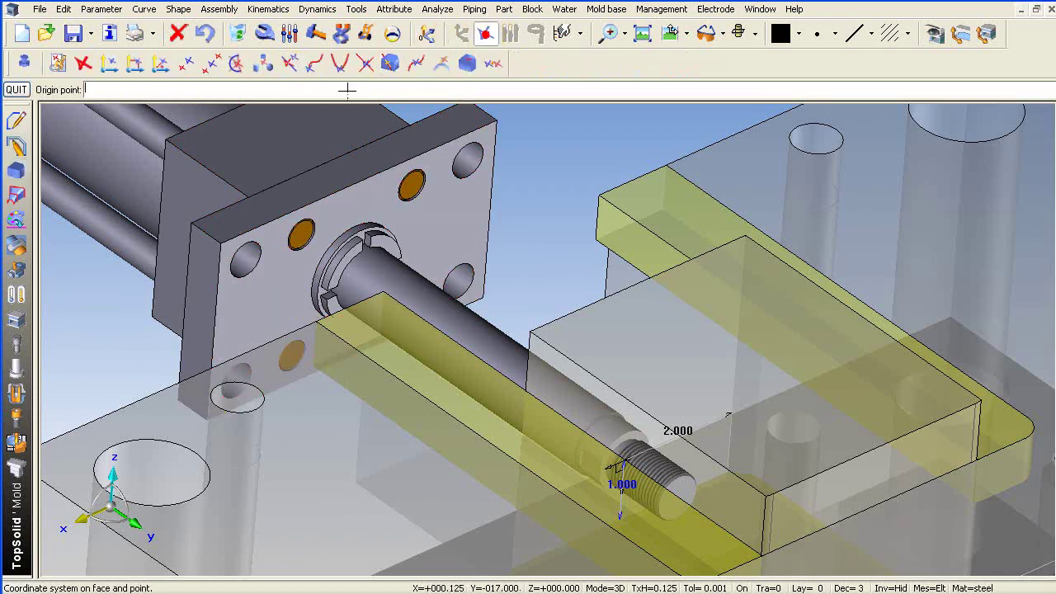
pyautogui.click(236, 66)
pyautogui.scroll(2, 342, 243)
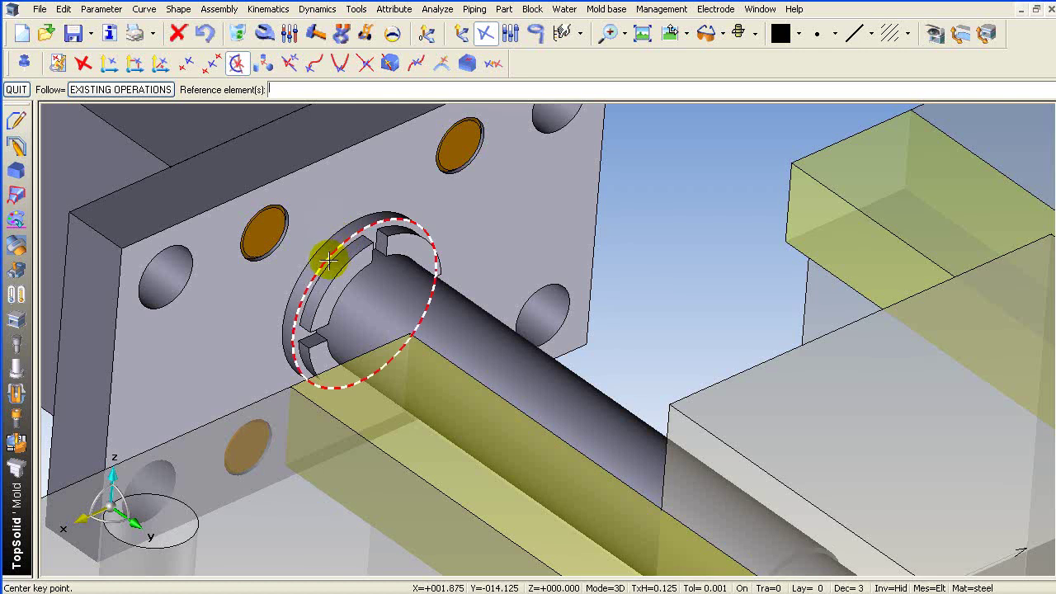
pyautogui.click(328, 261)
pyautogui.scroll(-2, 702, 206)
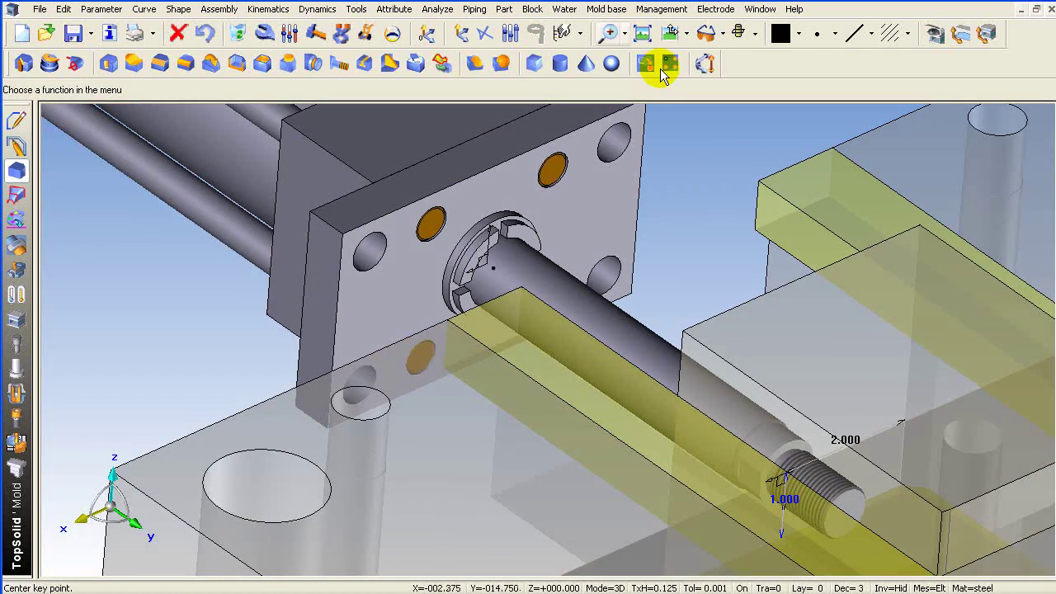
# Step: Spin the flange coordinate system 180° about Z and make it the current coordinate system
pyautogui.click(264, 33)
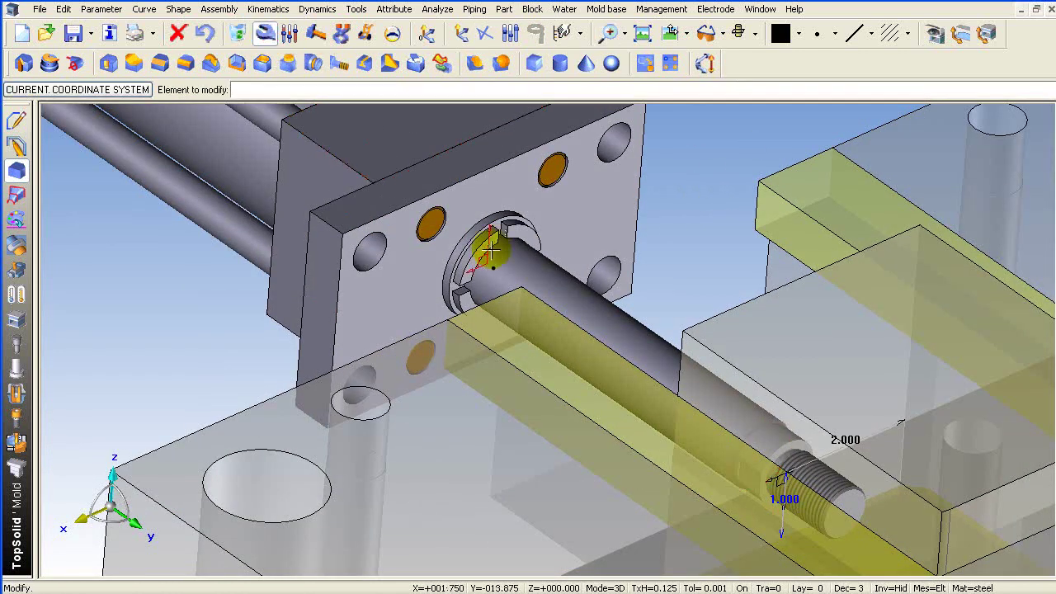
pyautogui.click(491, 247)
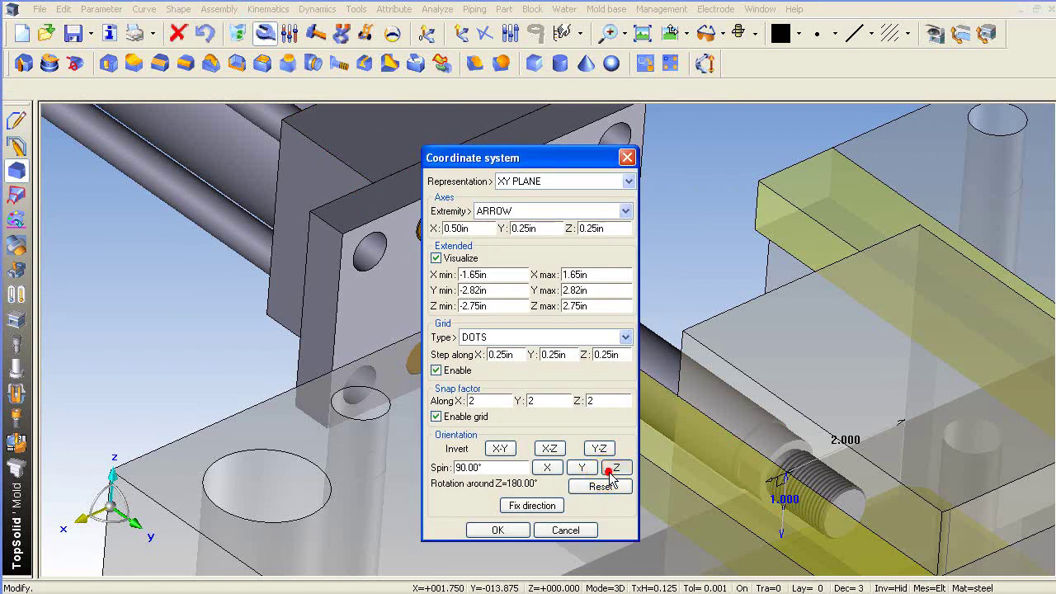
pyautogui.click(495, 532)
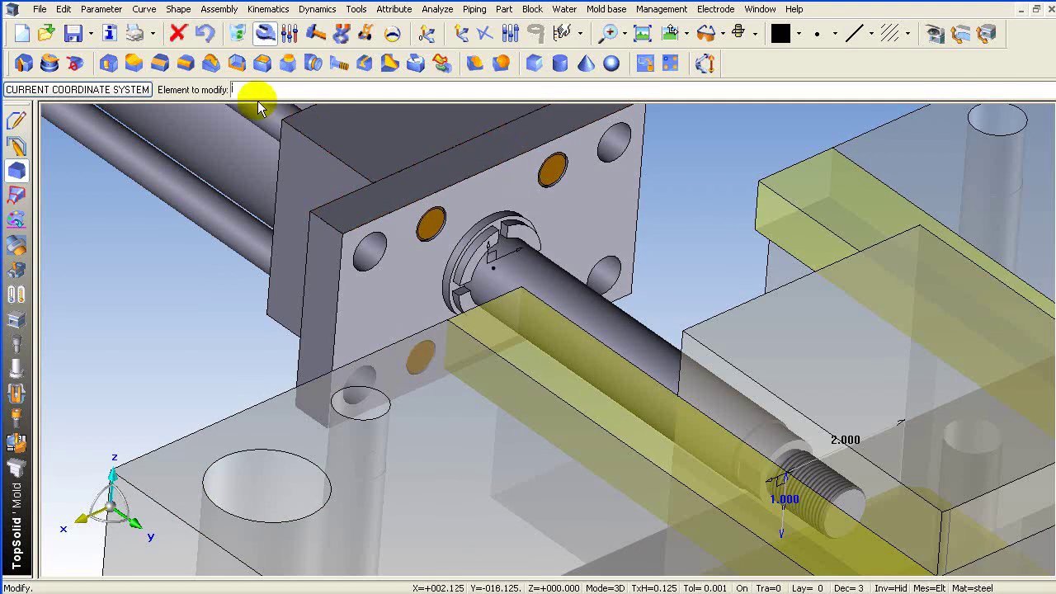
pyautogui.click(428, 39)
pyautogui.click(492, 261)
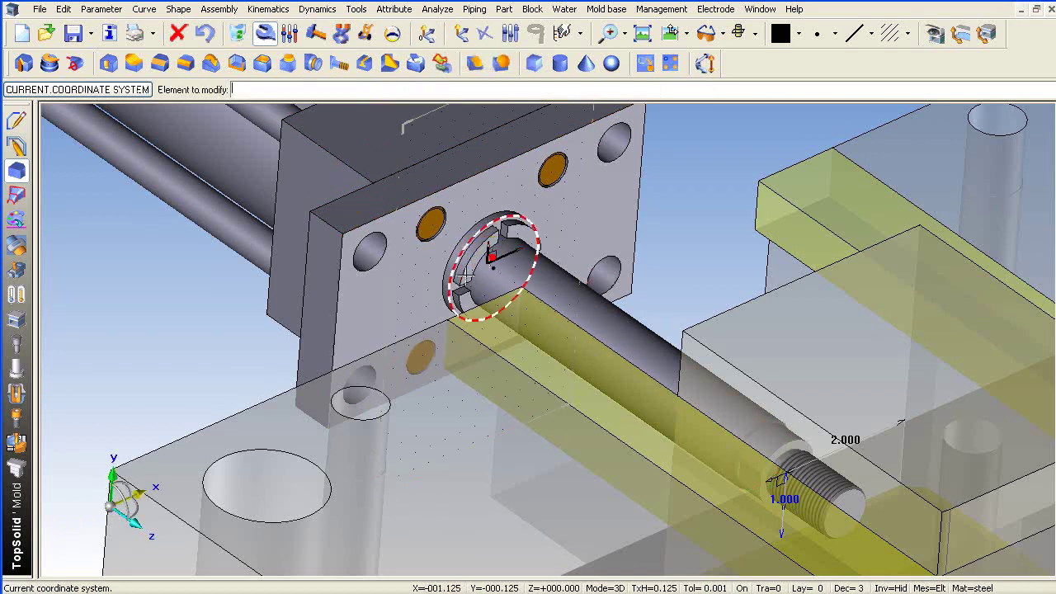
# Step: Hide the mold base plates and the slide blocks with their gibs
pyautogui.scroll(-2, 338, 202)
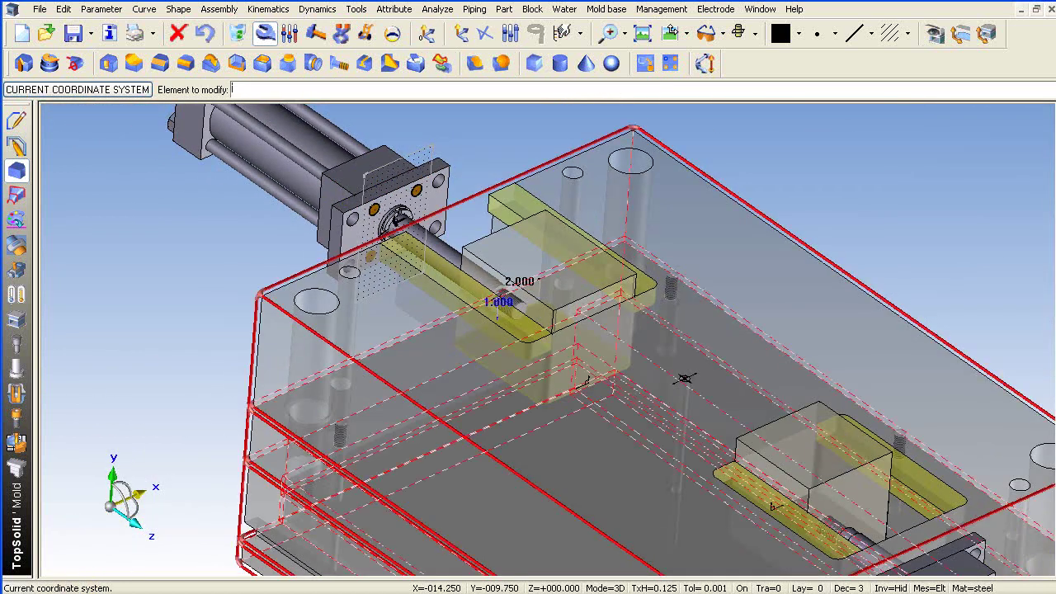
pyautogui.click(237, 593)
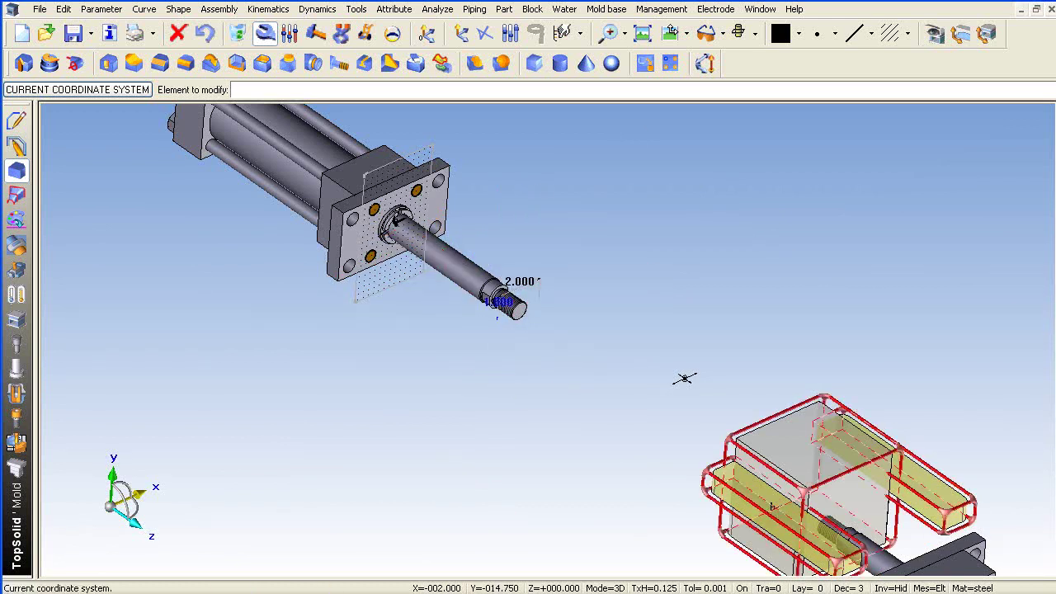
pyautogui.scroll(3, 388, 219)
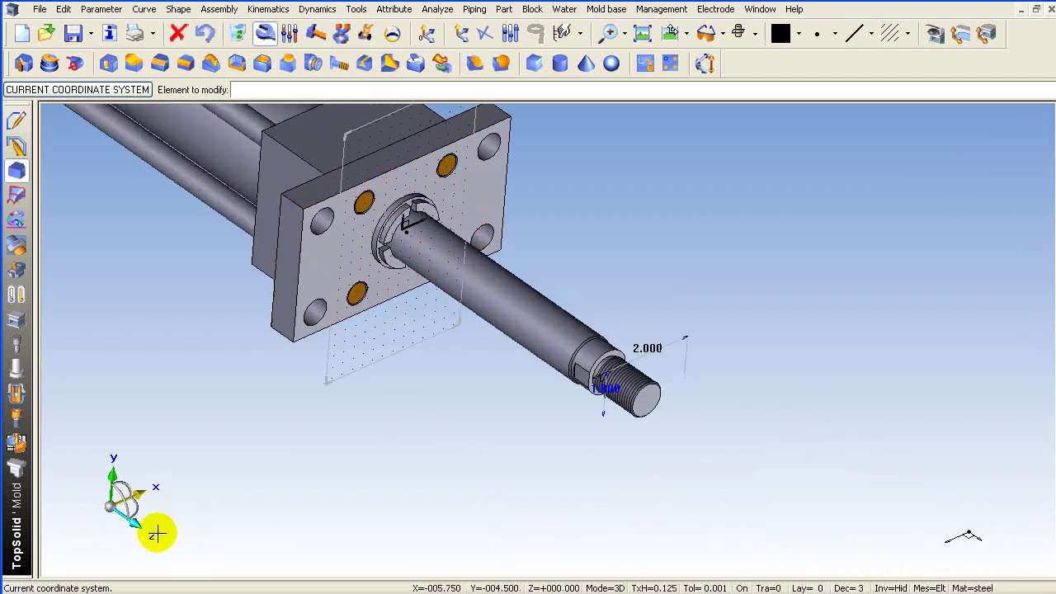
# Step: Examine the cylinder's front flange face-on, looking along the Z axis of the current coordinate system
pyautogui.scroll(-5, 196, 349)
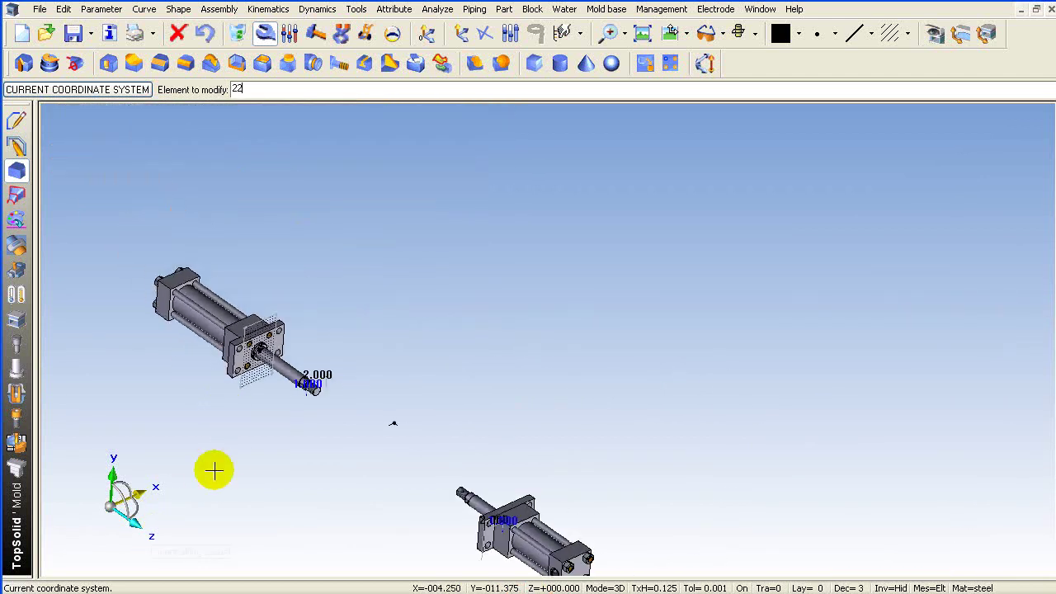
pyautogui.scroll(2, 112, 572)
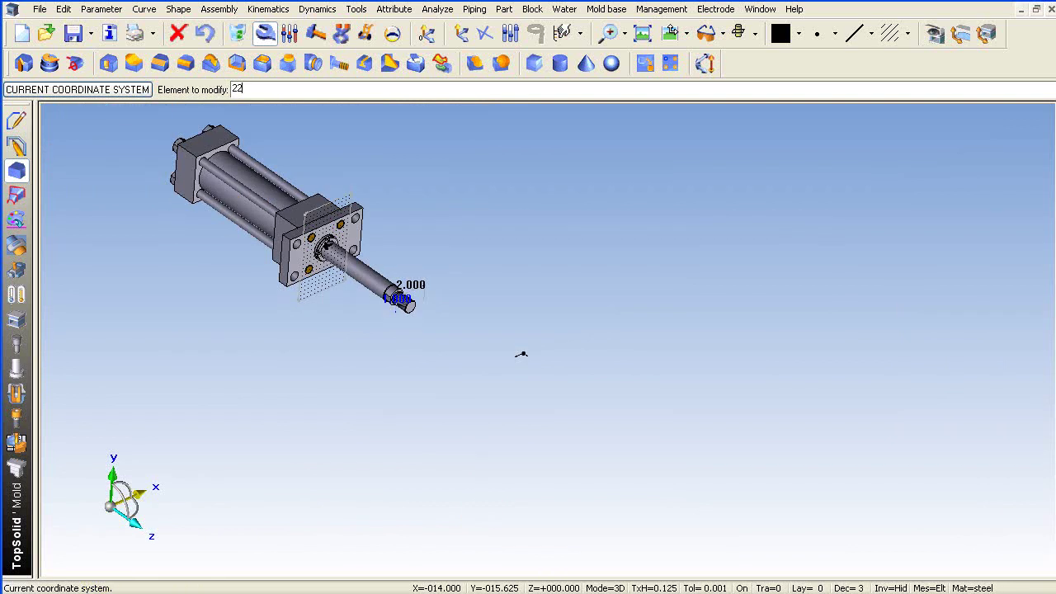
pyautogui.rightClick(152, 592)
pyautogui.click(251, 220)
pyautogui.rightClick(278, 423)
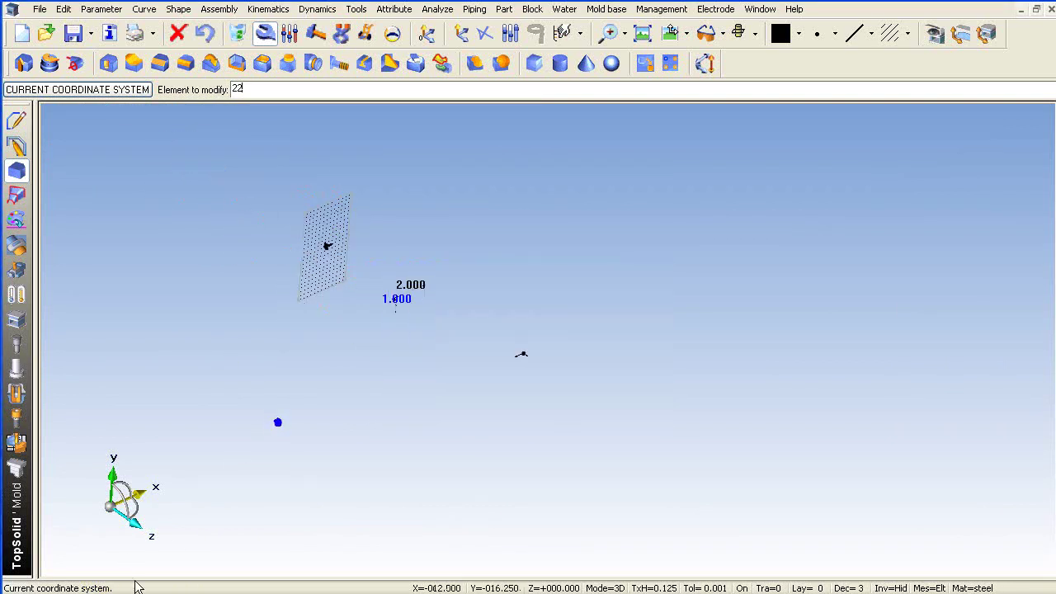
pyautogui.click(149, 535)
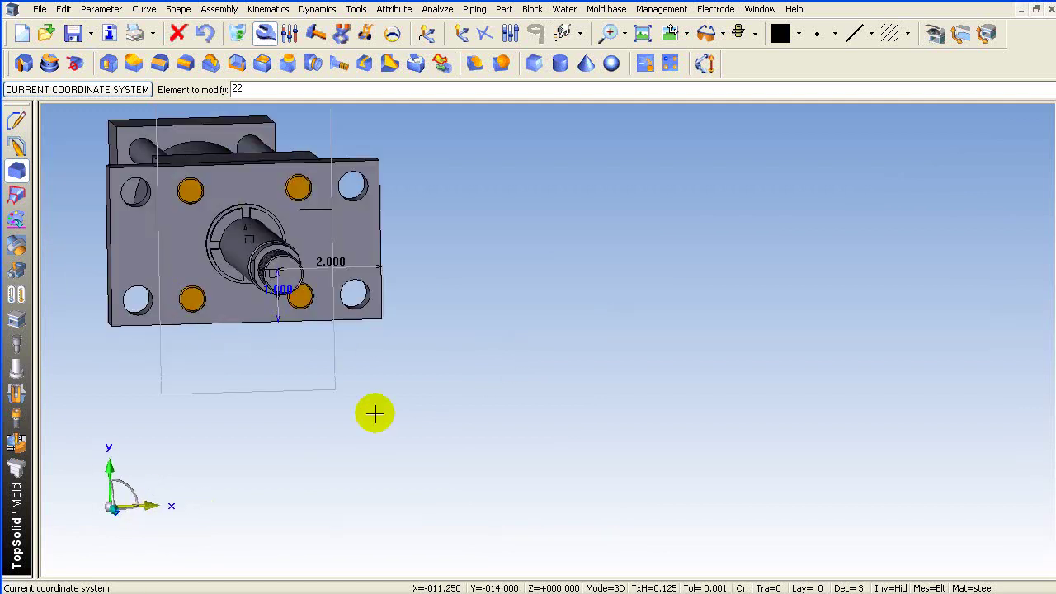
pyautogui.scroll(-3, 181, 273)
pyautogui.scroll(3, 506, 321)
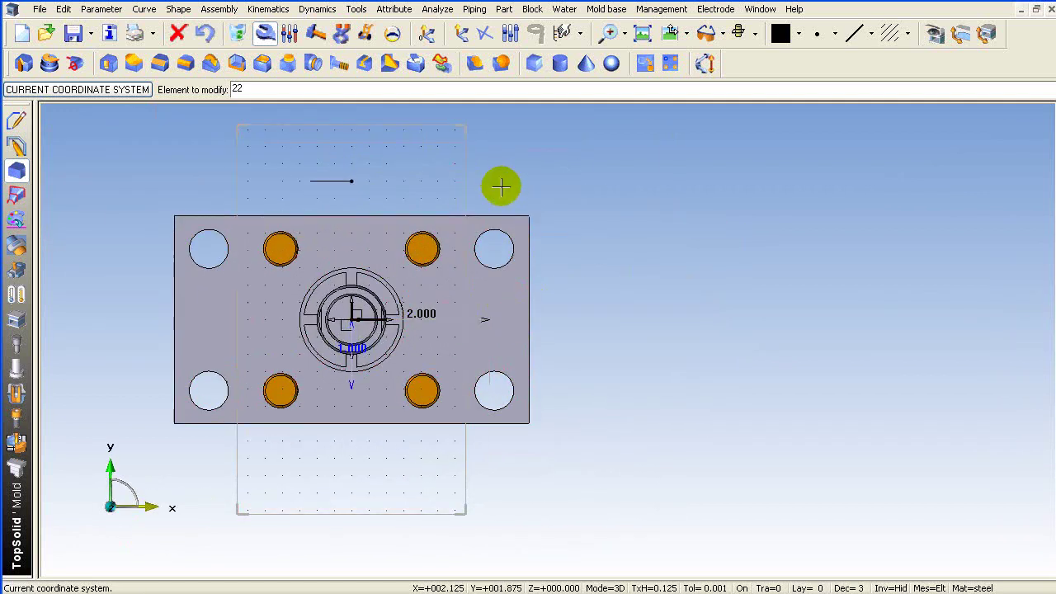
# Step: Sketch a centered rectangle 6 in long in X and 4 in in Y, with its center about 1 in above the rod axis
pyautogui.click(18, 124)
pyautogui.click(132, 68)
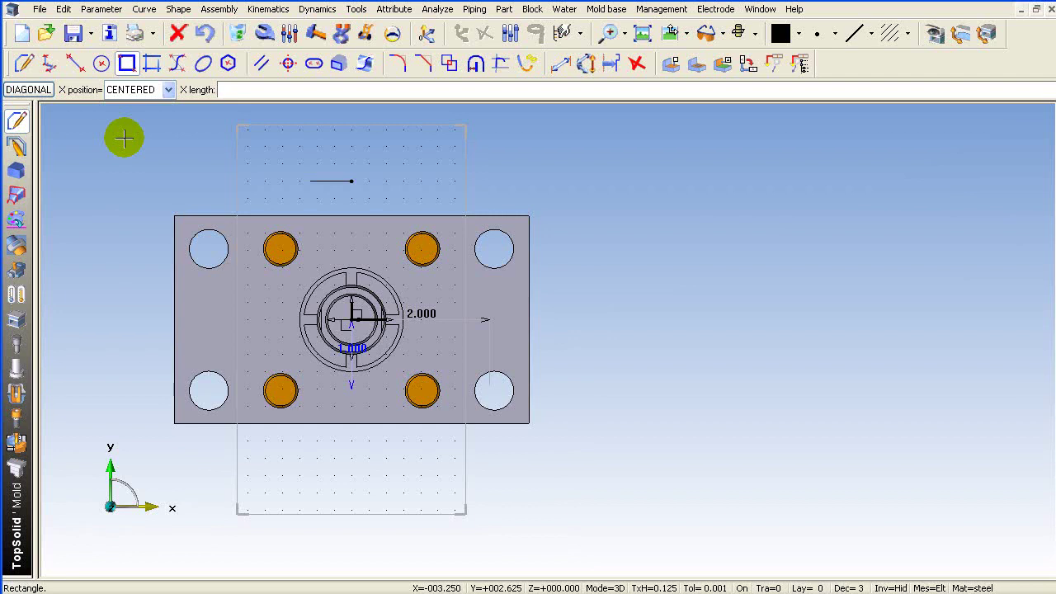
pyautogui.write('6')
pyautogui.press('Return')
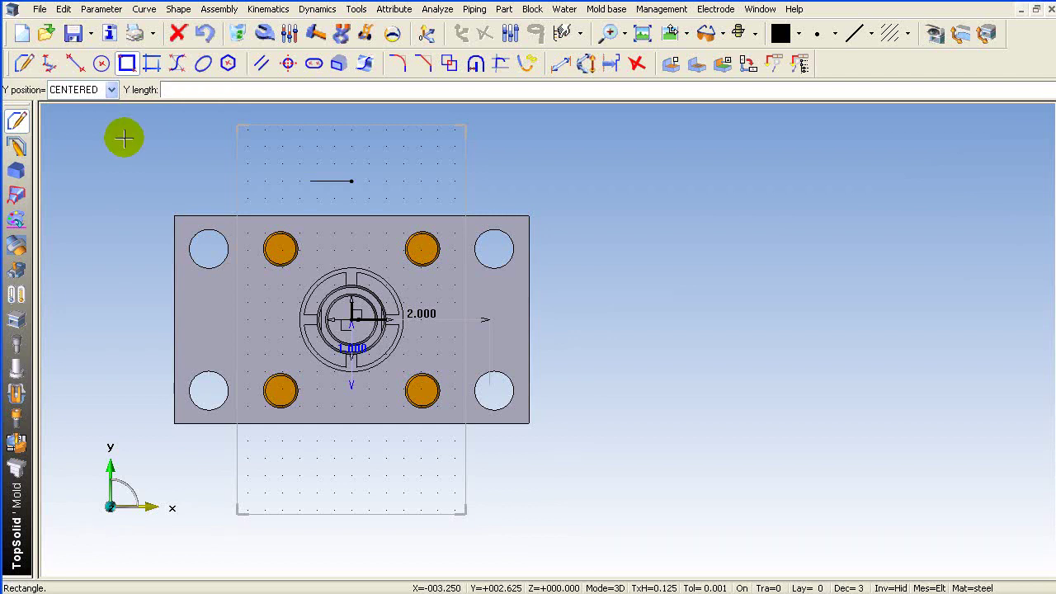
pyautogui.write('4')
pyautogui.press('Return')
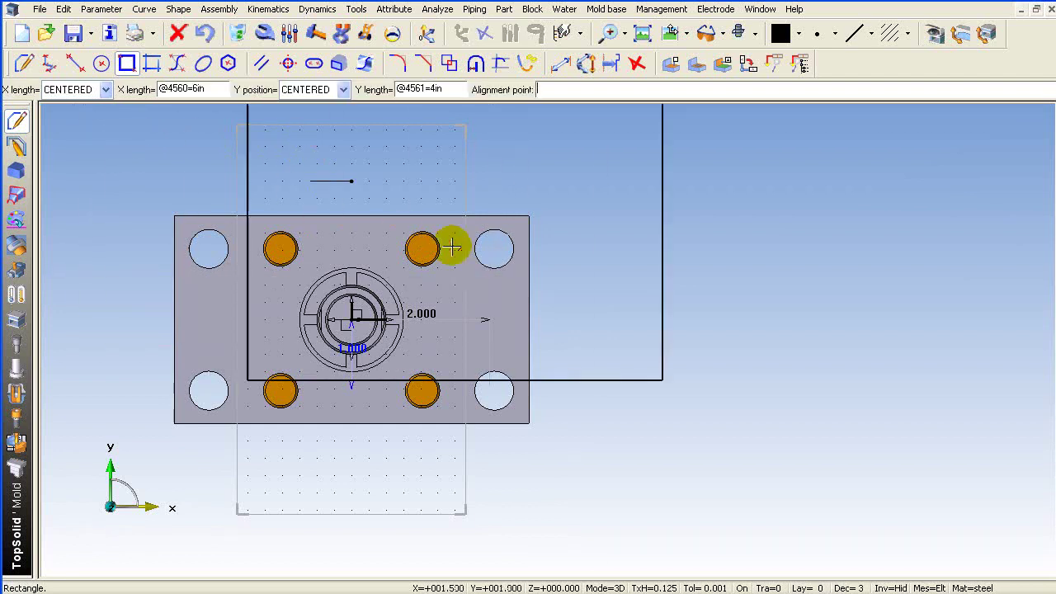
pyautogui.click(353, 249)
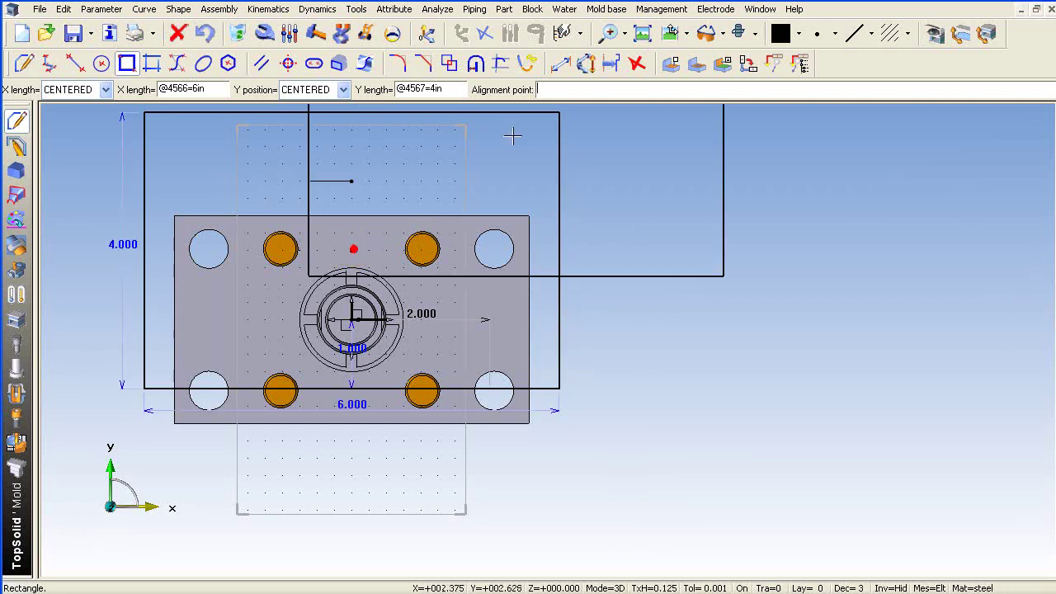
# Step: Dimension the rectangle's center point horizontally and vertically from the flange coordinate system
pyautogui.click(561, 63)
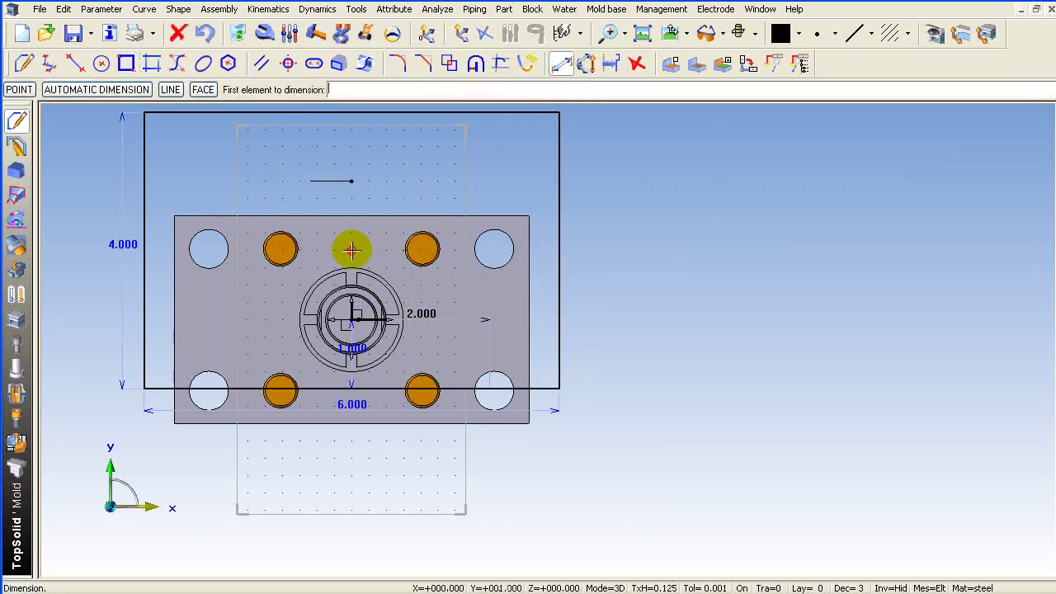
pyautogui.click(351, 249)
pyautogui.scroll(-2, 425, 252)
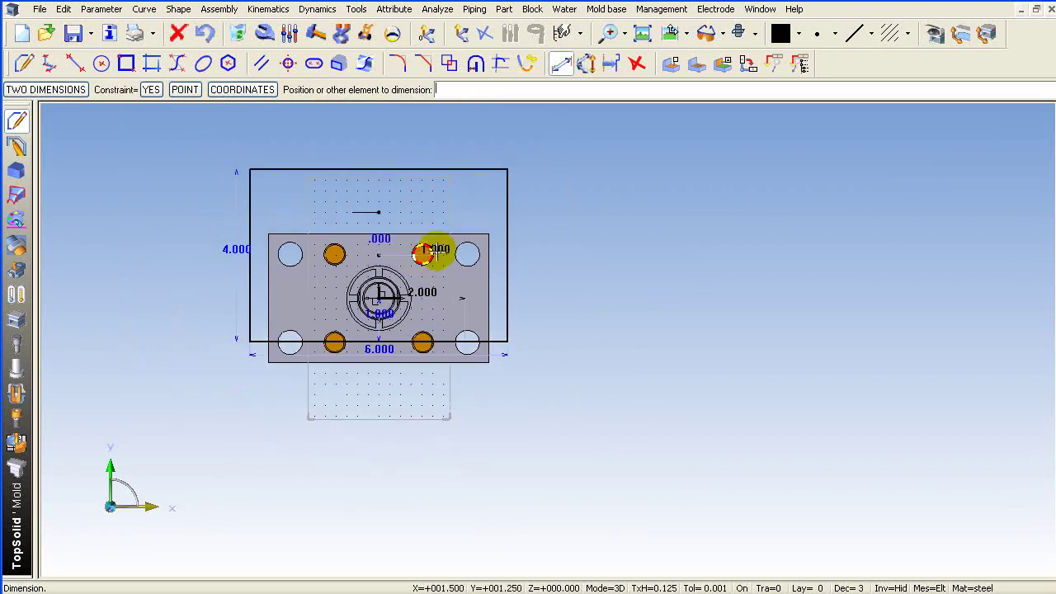
pyautogui.press('Escape')
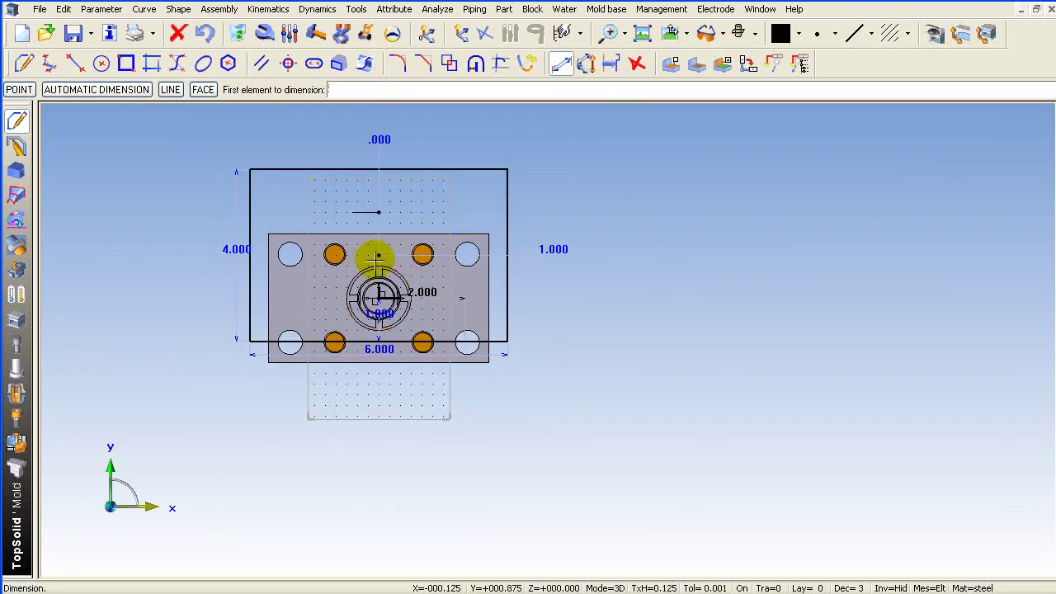
pyautogui.scroll(2, 393, 248)
pyautogui.scroll(-2, 393, 247)
# Step: Set the vertical offset of the rectangle's center point to 0 in
pyautogui.click(297, 34)
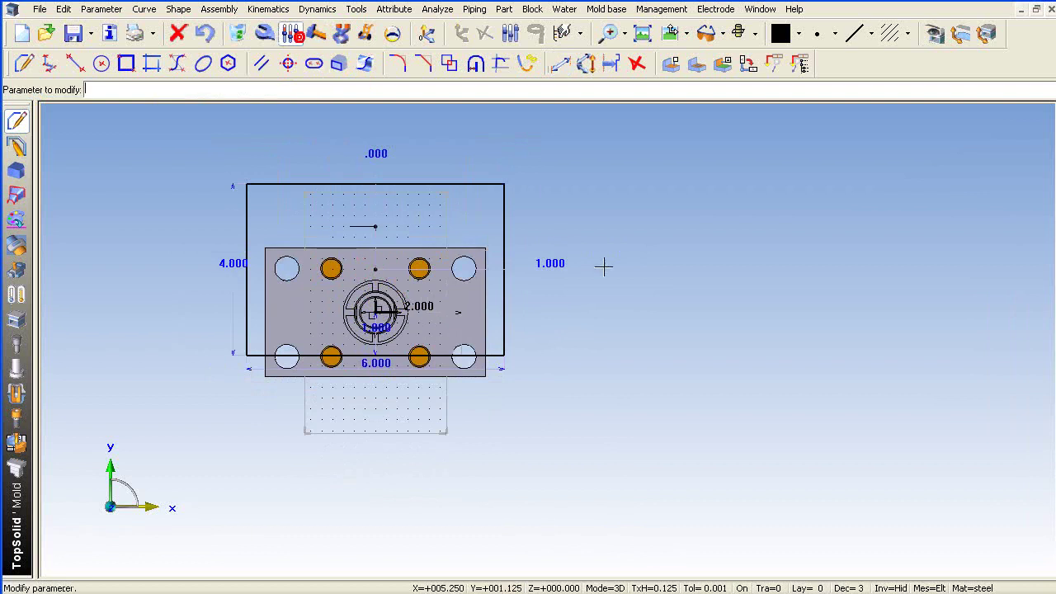
pyautogui.click(550, 263)
pyautogui.write('0in')
pyautogui.press('Return')
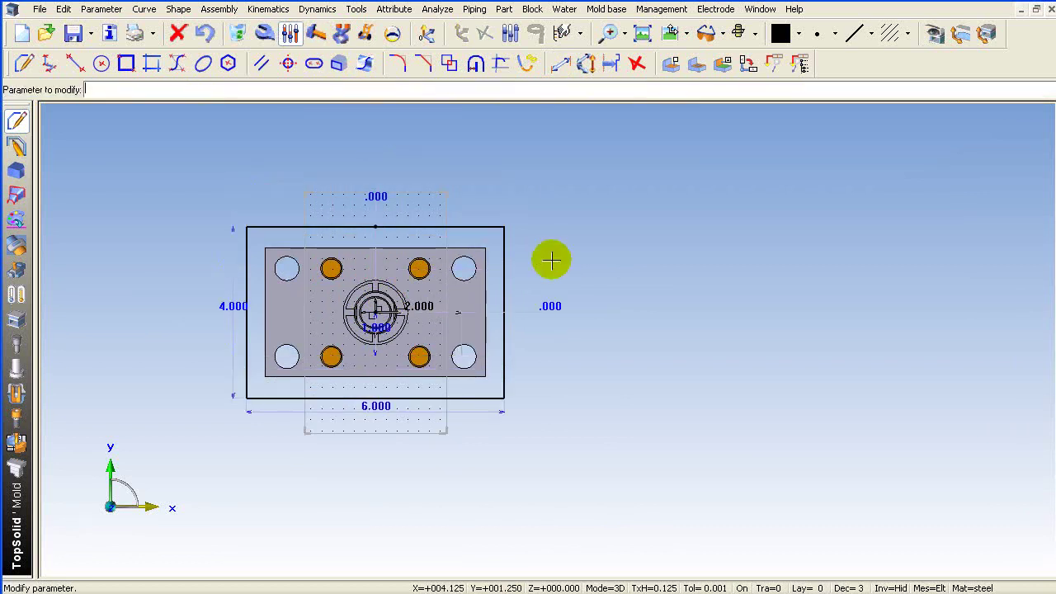
pyautogui.scroll(3, 306, 306)
pyautogui.scroll(-2, 354, 495)
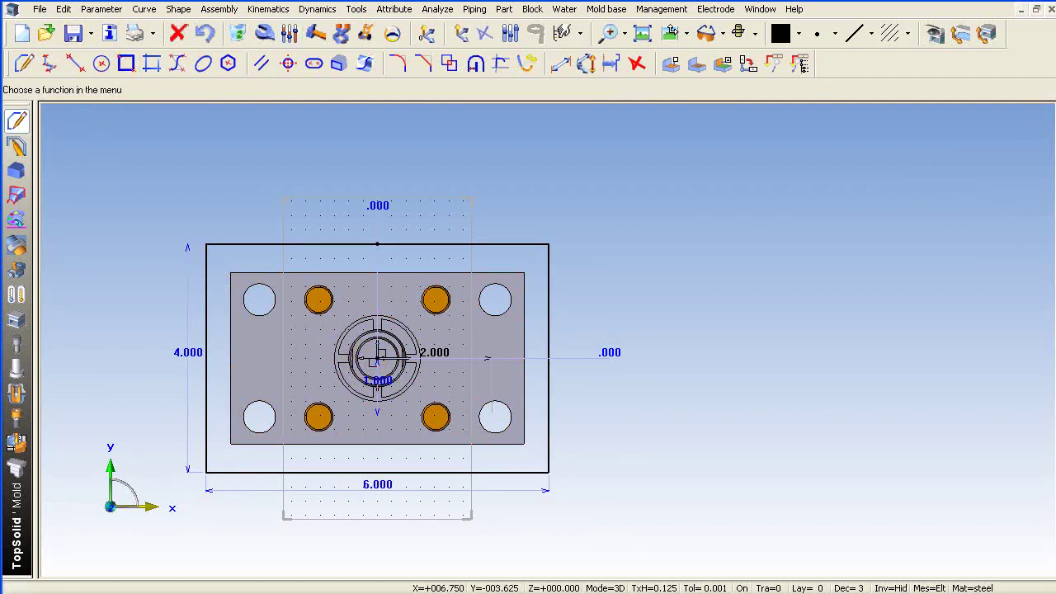
# Step: Extrude the rectangle into a solid plate with a height of 1.5 in, extending forward from the flange along the rod
pyautogui.click(741, 389)
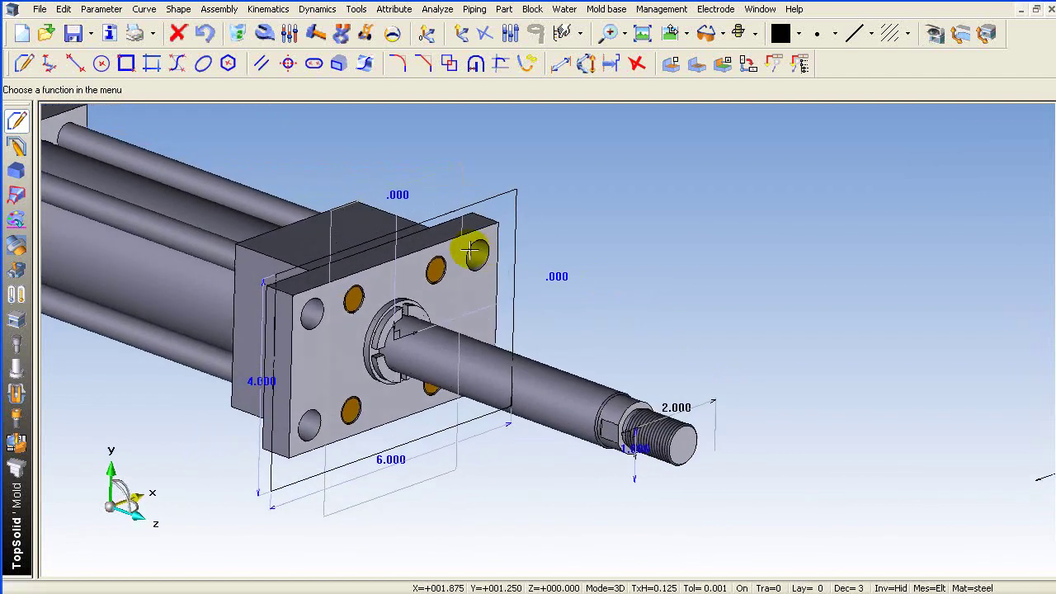
pyautogui.click(12, 167)
pyautogui.click(322, 272)
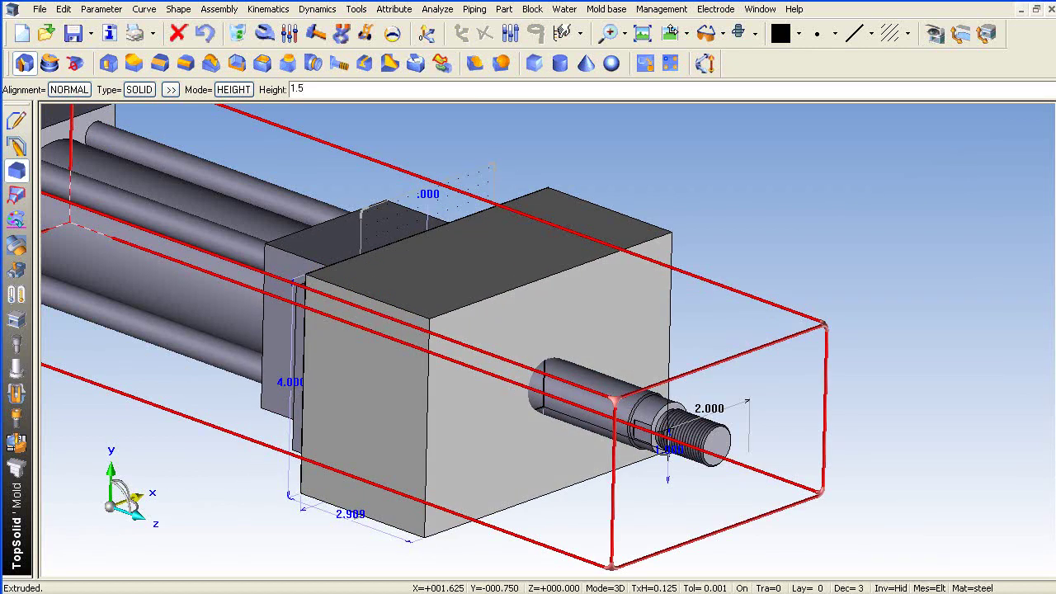
pyautogui.click(486, 356)
pyautogui.moveTo(640, 147); pyautogui.dragTo(585, 147, button='middle')
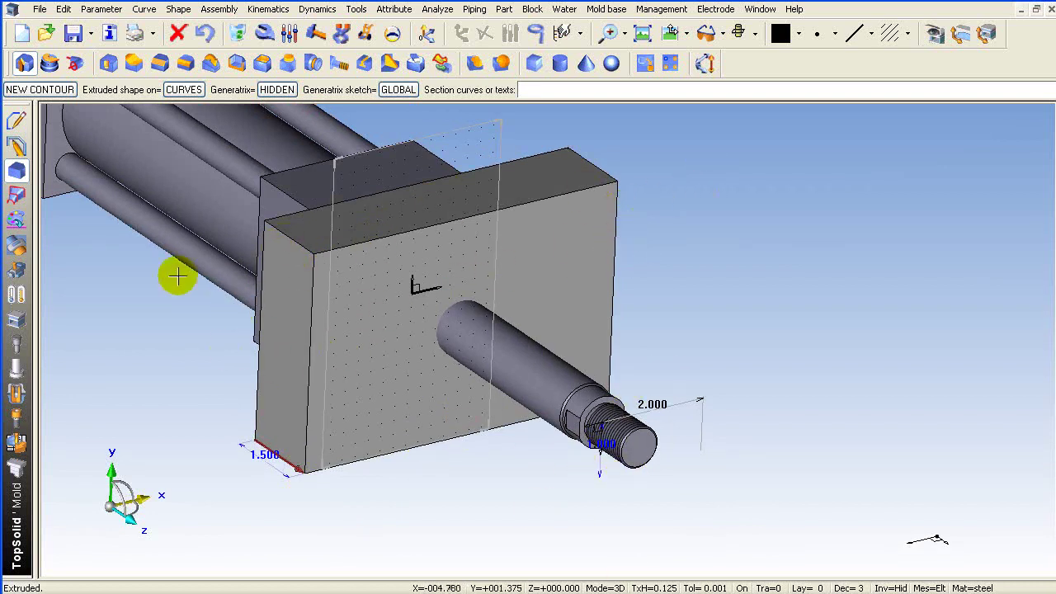
# Step: Draw a rectangle on the plate's front face from its upper left corner to a point offset 1.5 in along the bottom edge from the lower left corner
pyautogui.click(25, 124)
pyautogui.click(134, 62)
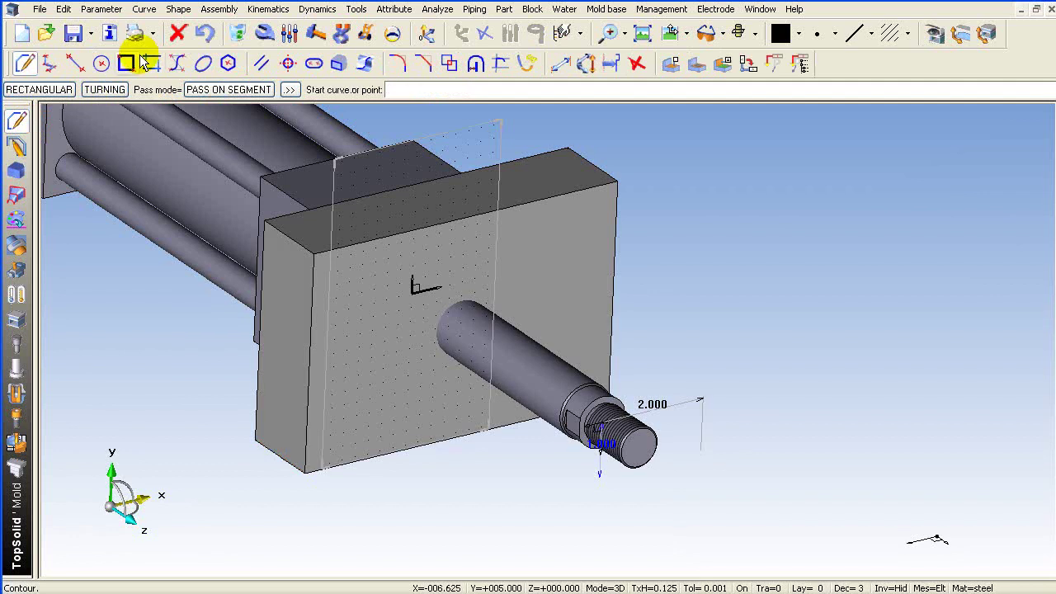
pyautogui.click(28, 89)
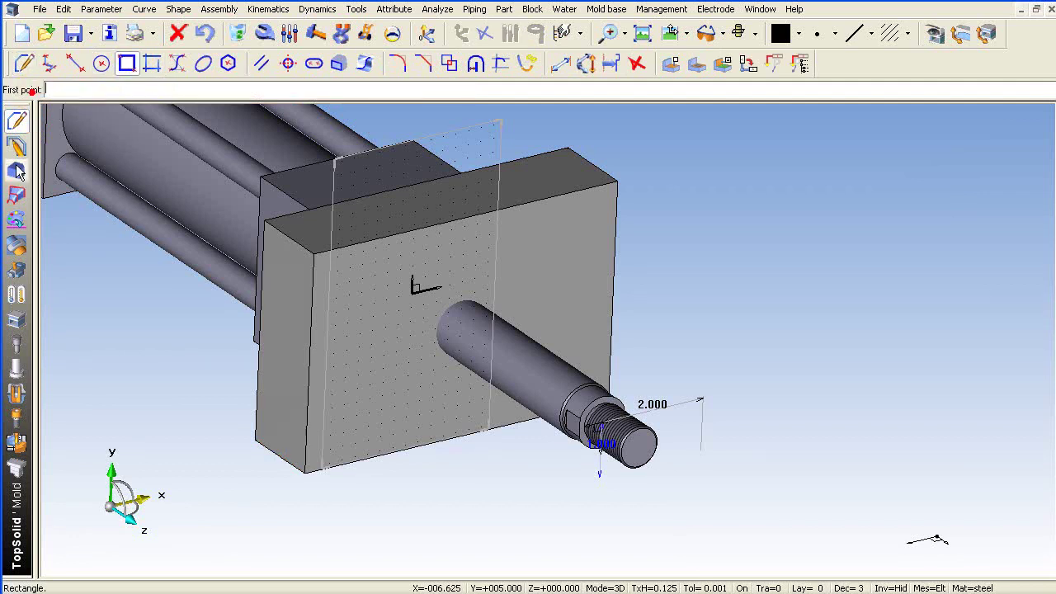
pyautogui.click(314, 256)
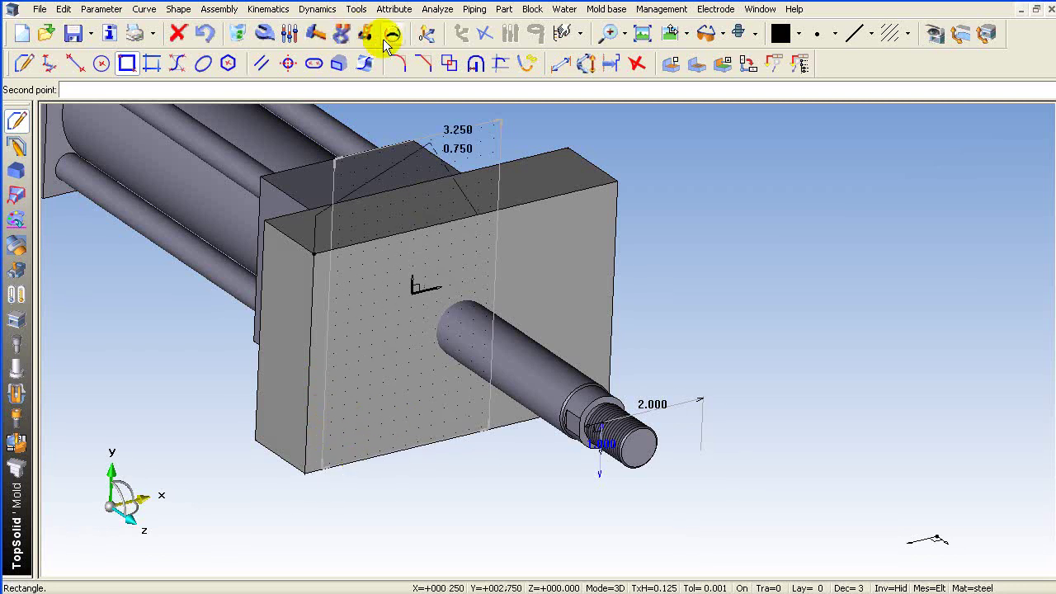
pyautogui.click(486, 33)
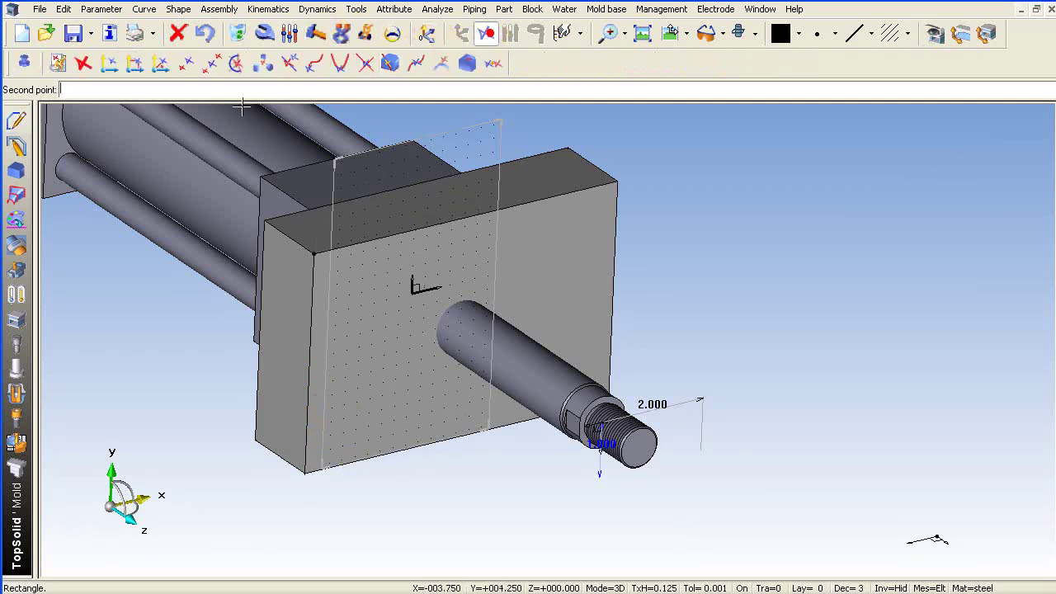
pyautogui.click(186, 63)
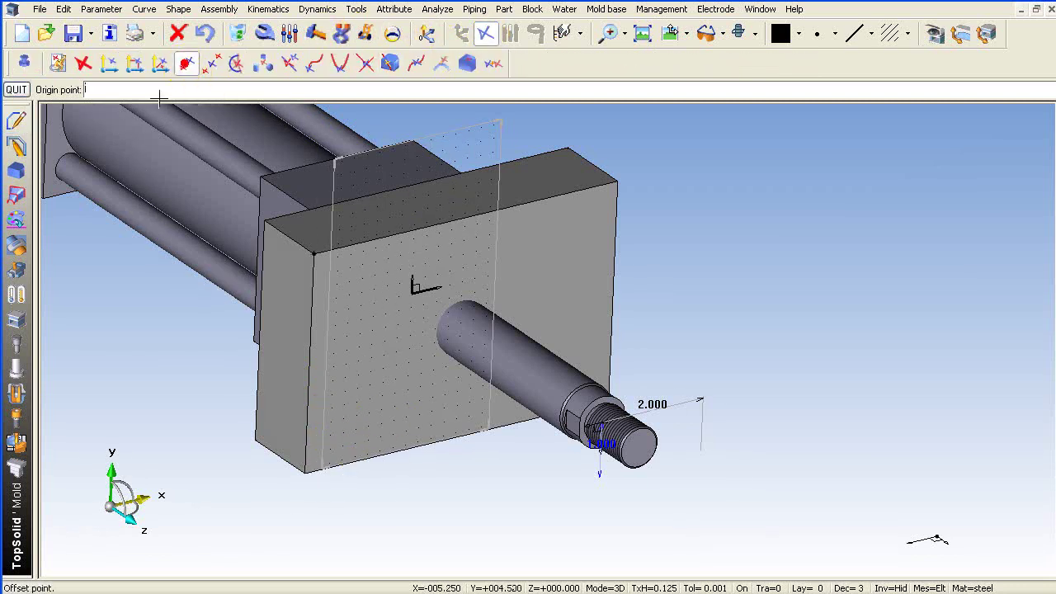
pyautogui.click(304, 473)
pyautogui.click(316, 467)
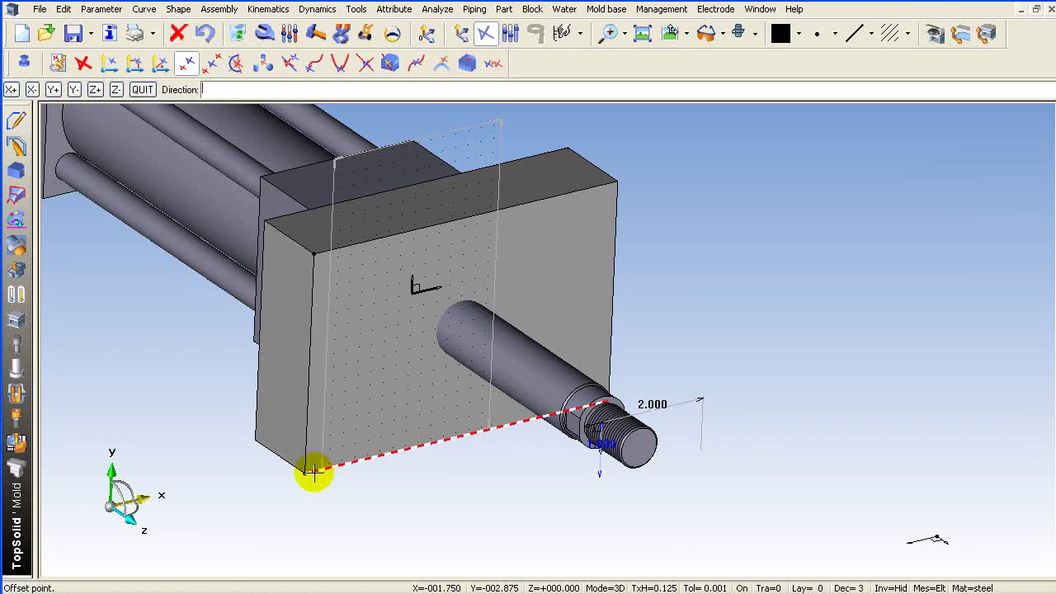
pyautogui.click(293, 540)
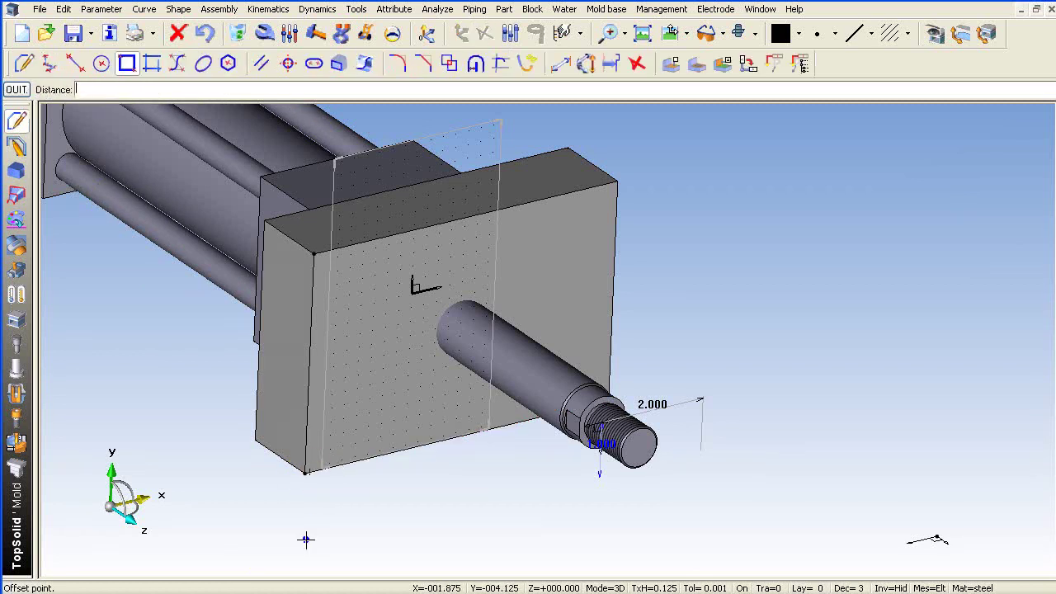
pyautogui.write('1.5')
pyautogui.press('Return')
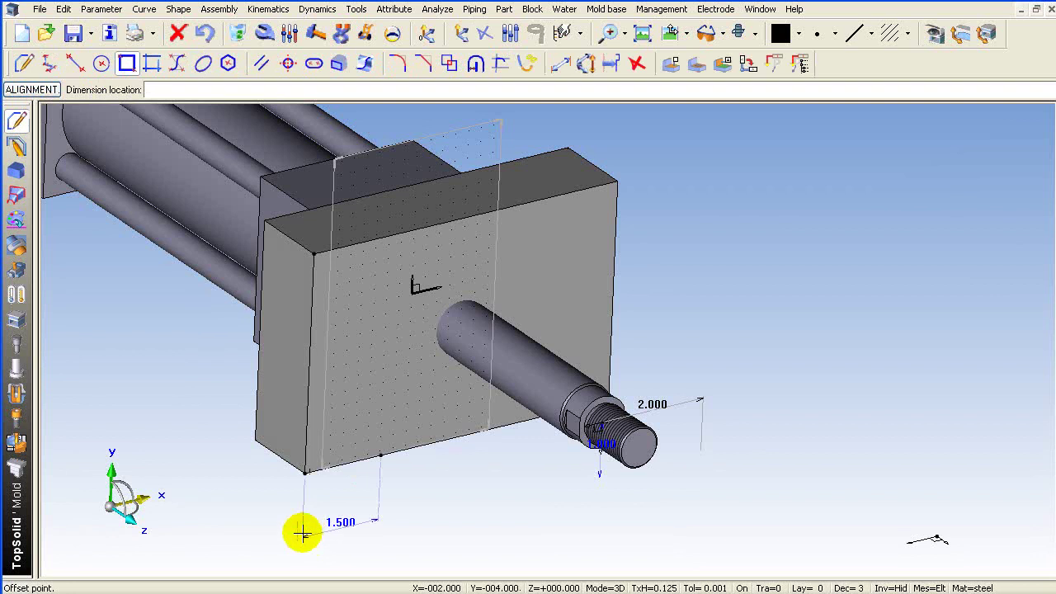
pyautogui.click(350, 506)
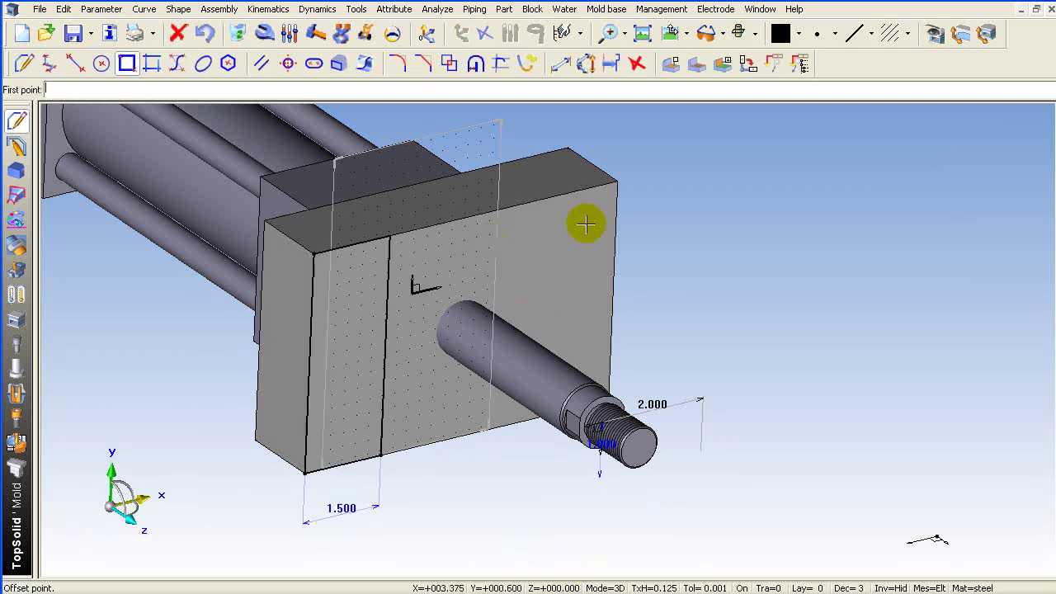
# Step: Draw a rectangle from the plate's upper right corner to a point offset inward from the lower right corner, reusing the existing 1.5 in offset dimension
pyautogui.click(617, 181)
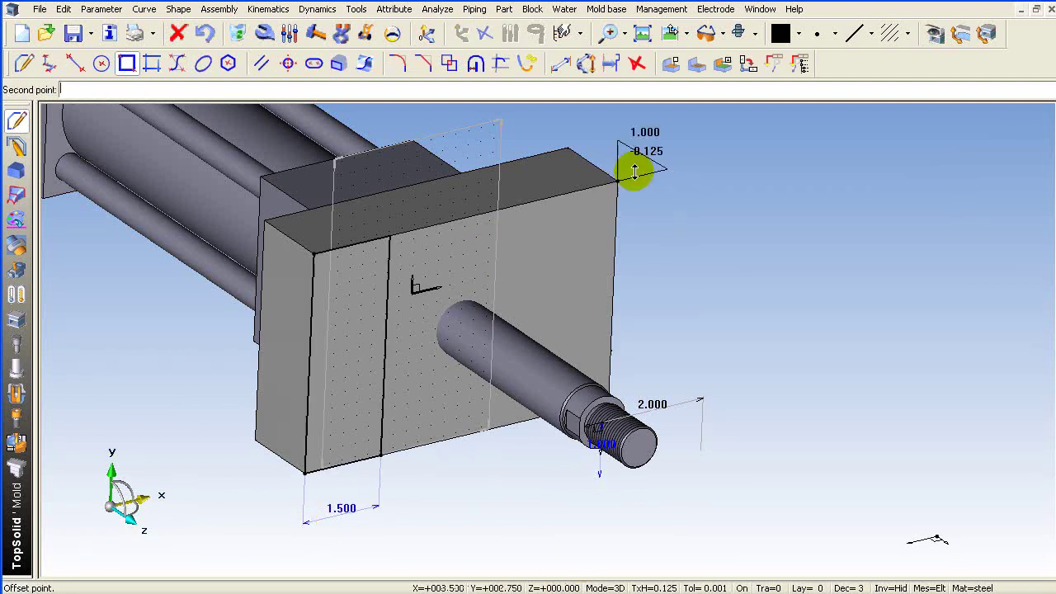
pyautogui.click(484, 33)
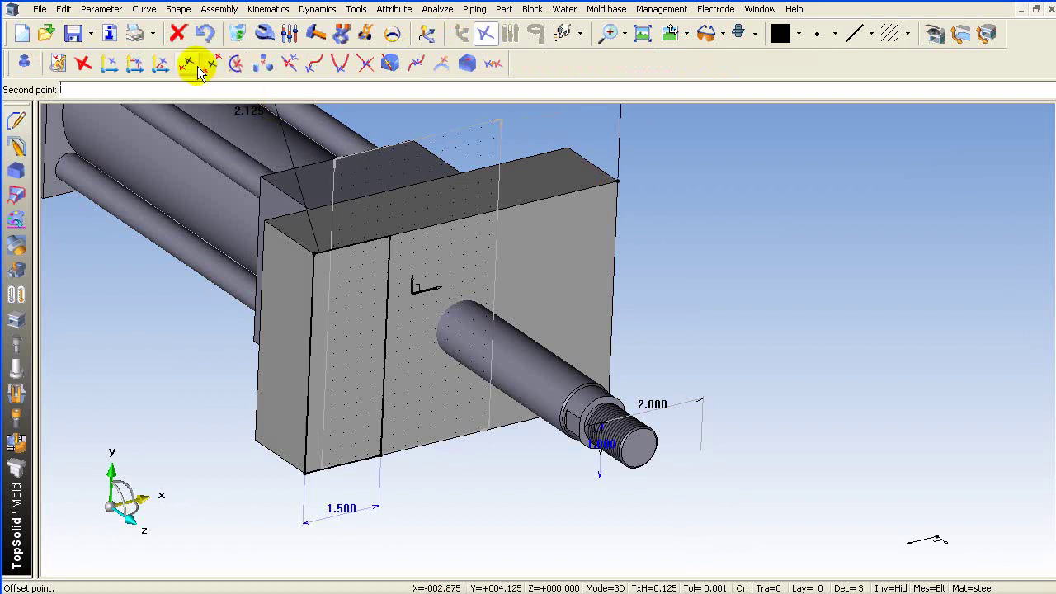
pyautogui.moveTo(483, 507); pyautogui.dragTo(602, 422, button='middle')
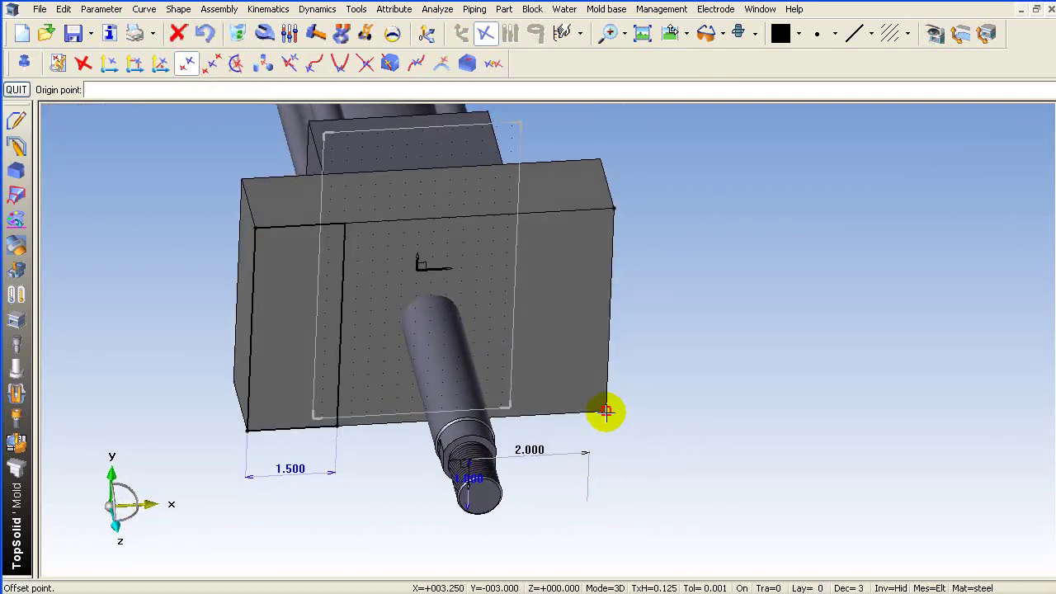
pyautogui.click(606, 412)
pyautogui.click(582, 418)
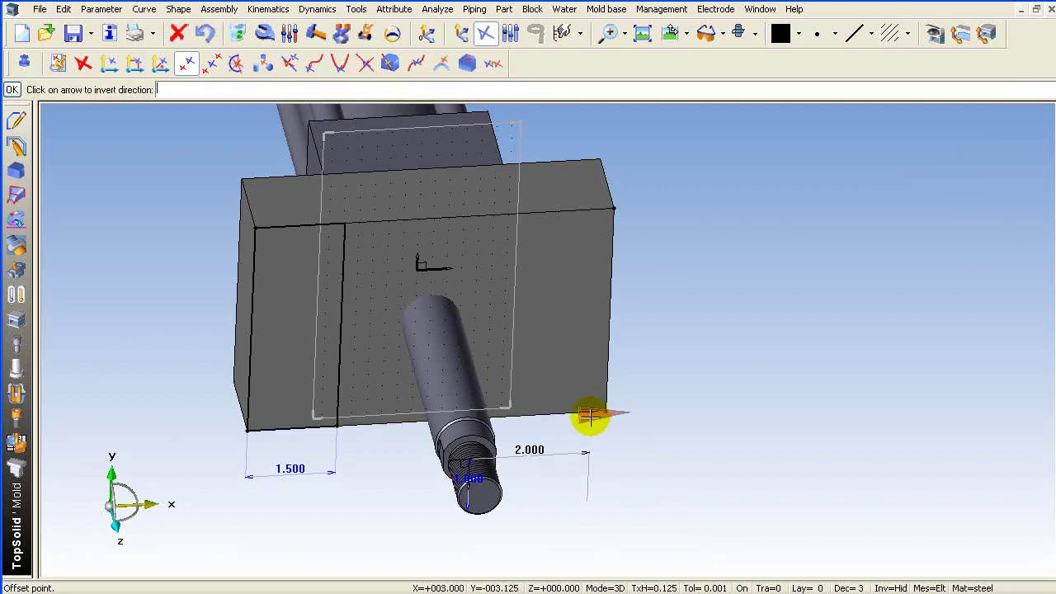
pyautogui.click(596, 480)
pyautogui.click(288, 483)
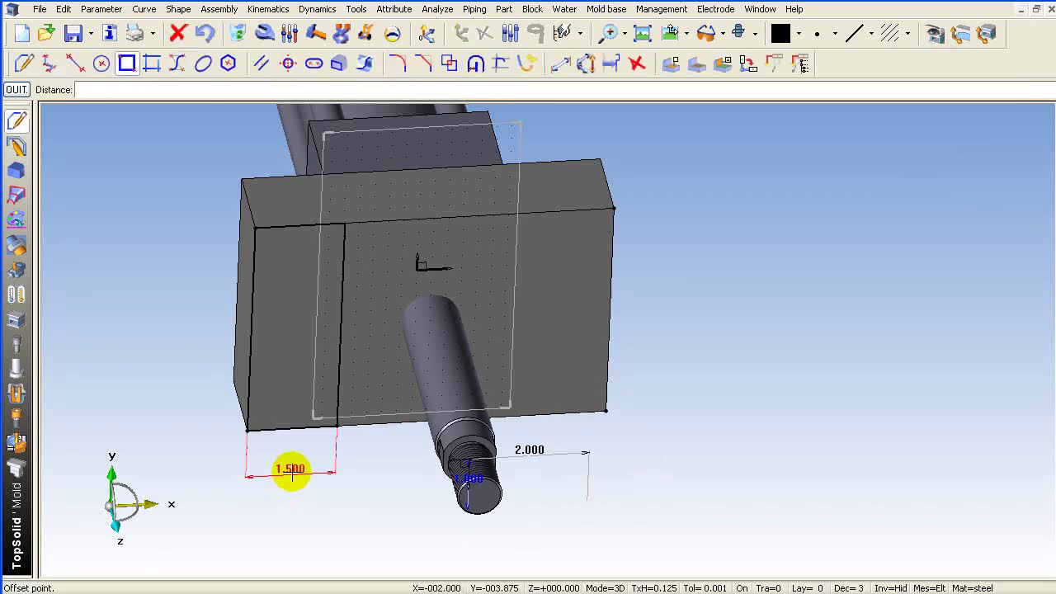
pyautogui.click(290, 471)
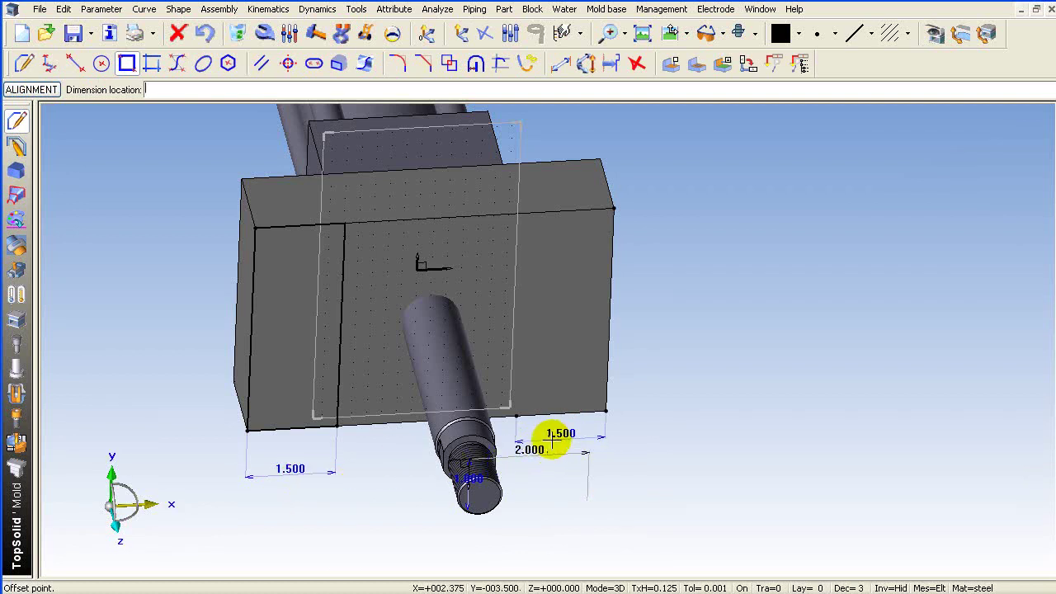
pyautogui.click(552, 442)
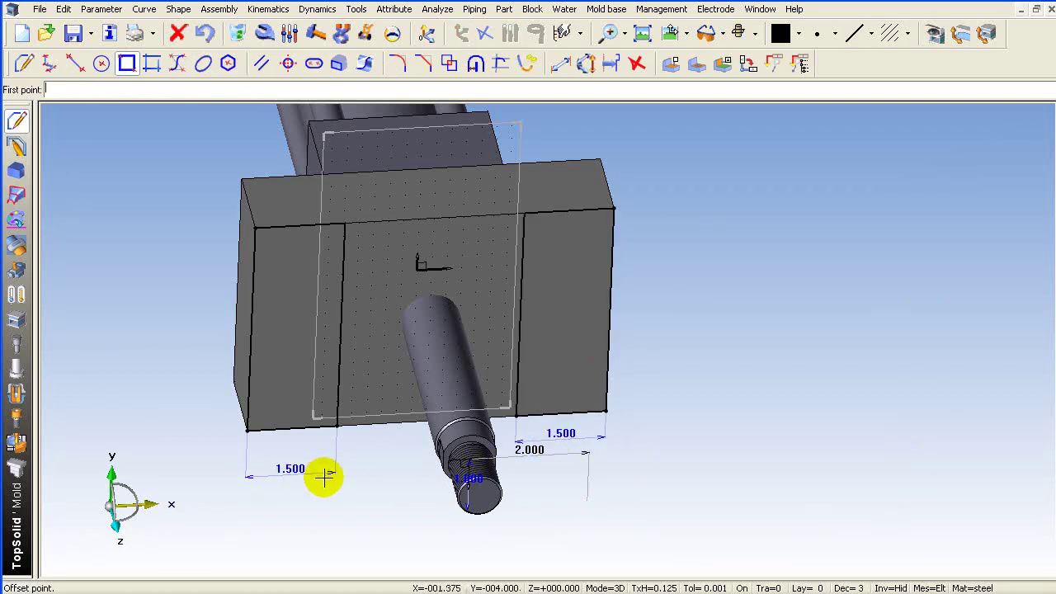
pyautogui.moveTo(665, 318); pyautogui.dragTo(443, 377, button='middle')
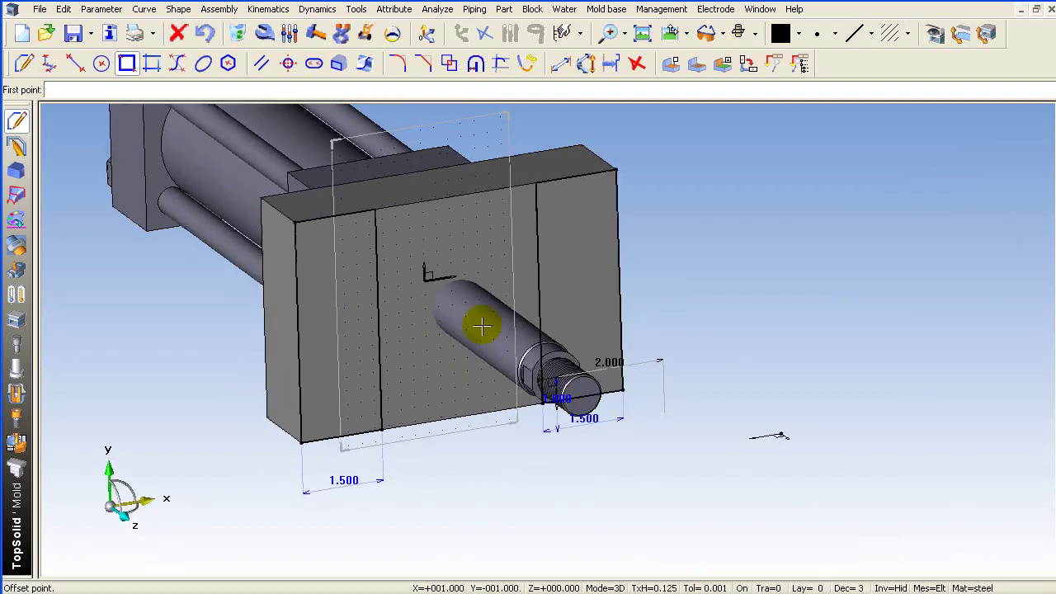
# Step: Extrude the first narrow rectangle on the plate's front face as a solid up to the mold plate's side face
pyautogui.moveTo(459, 268); pyautogui.dragTo(152, 559, button='middle')
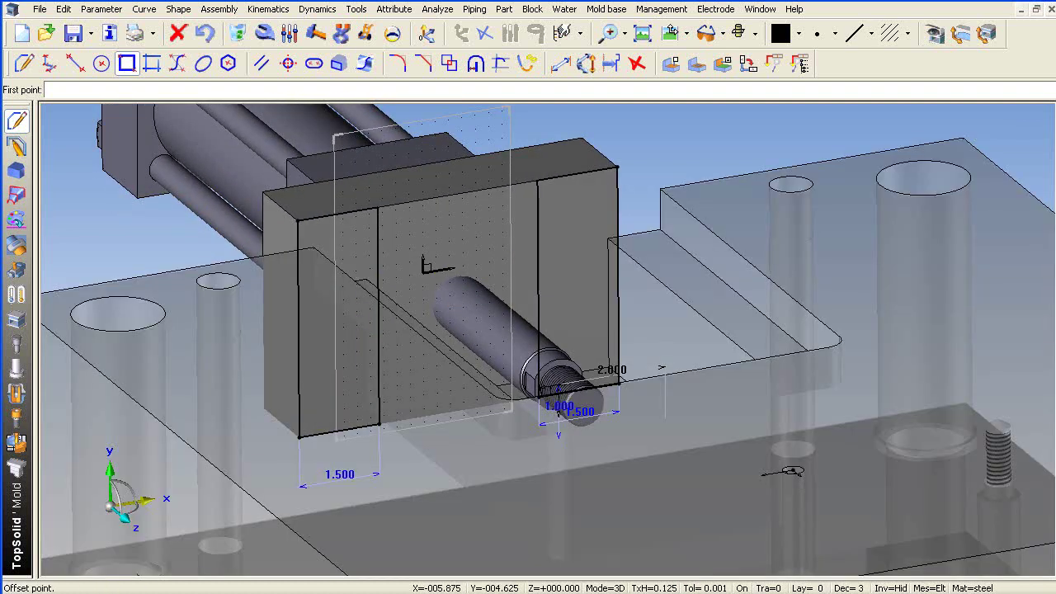
pyautogui.moveTo(729, 414)
pyautogui.mouseDown(button='middle')
pyautogui.moveTo(724, 346)
pyautogui.moveTo(729, 412)
pyautogui.mouseUp(button='middle')
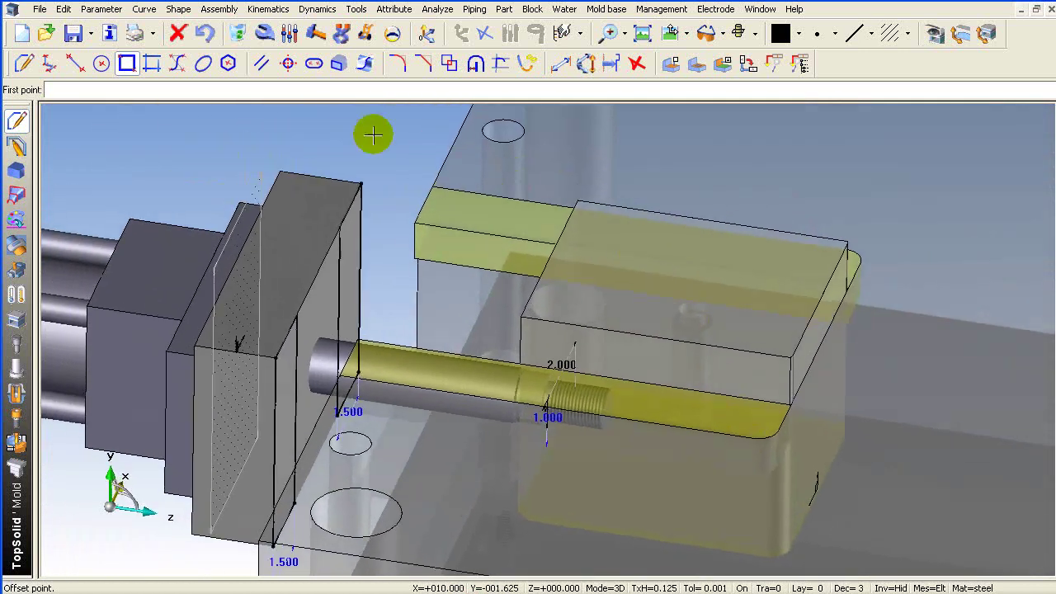
pyautogui.click(18, 173)
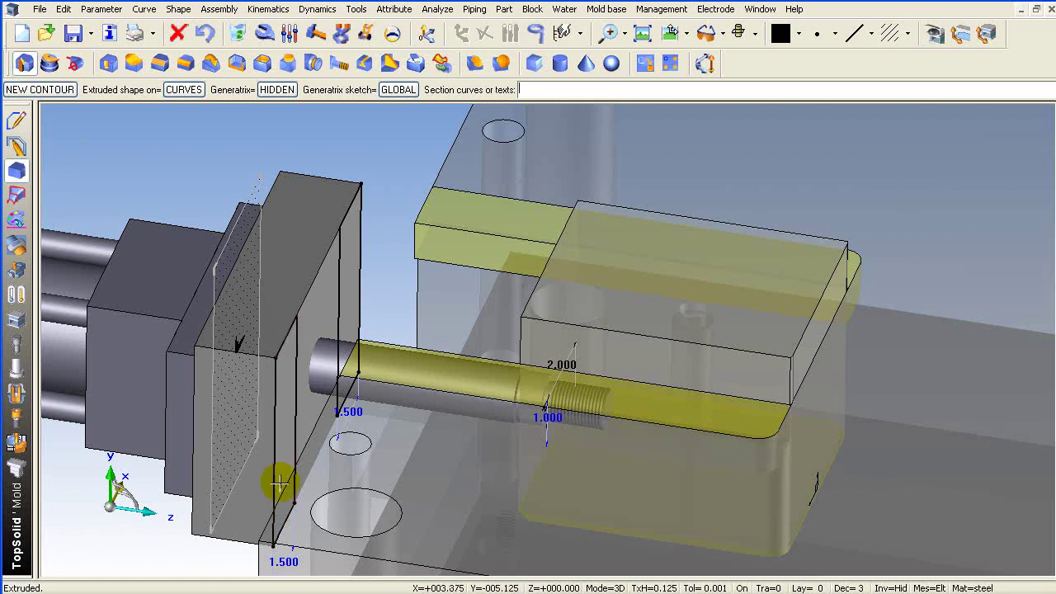
pyautogui.click(270, 449)
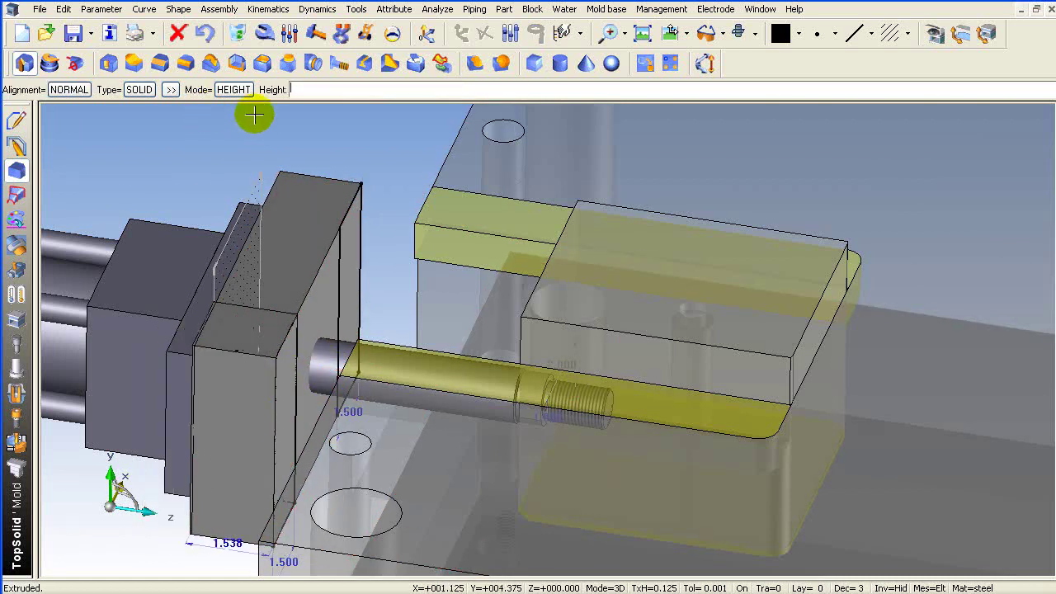
pyautogui.click(243, 92)
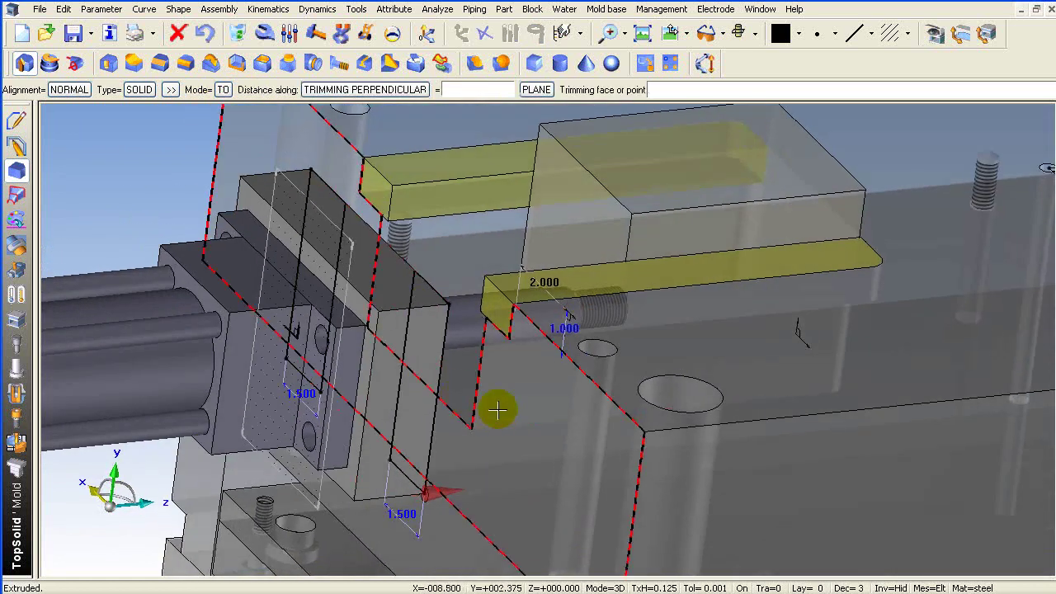
pyautogui.click(509, 411)
pyautogui.moveTo(539, 417); pyautogui.dragTo(538, 417, button='middle')
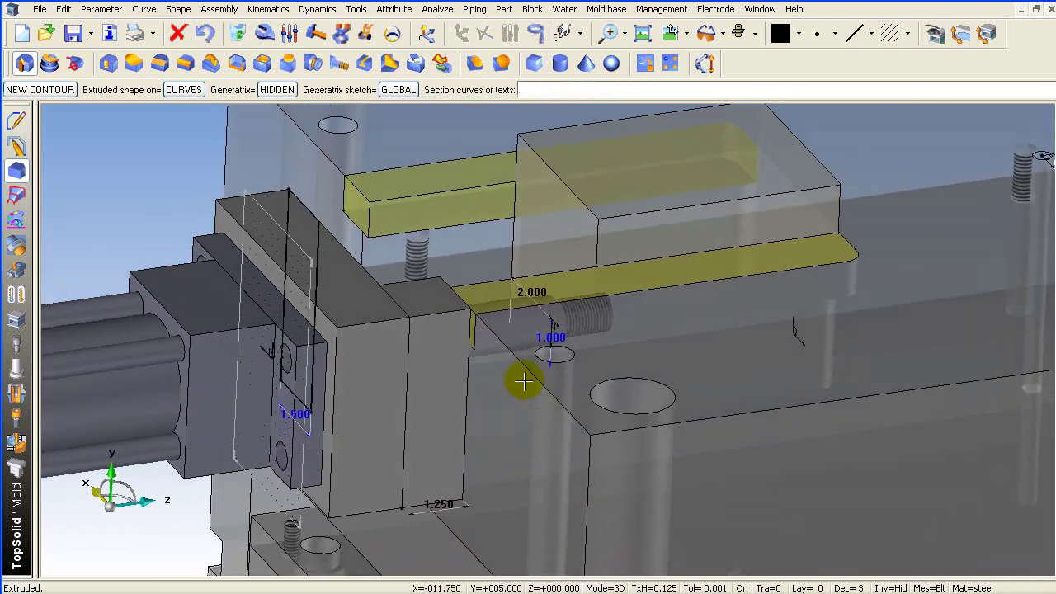
# Step: Extrude the opposite narrow rectangle as a solid up to the same side face of the mold plate, forming the second arm
pyautogui.click(306, 214)
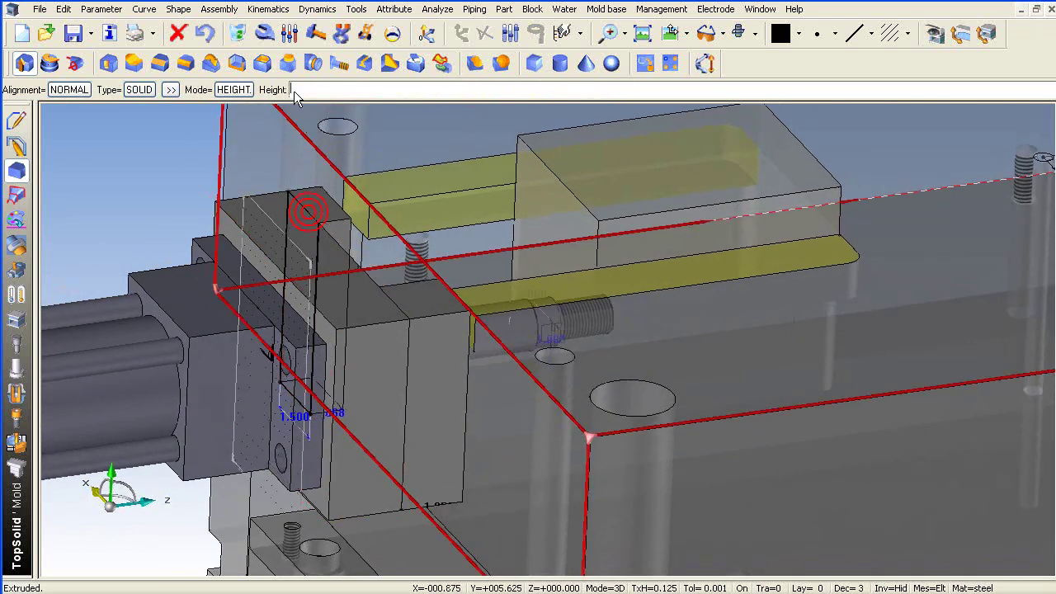
pyautogui.click(233, 90)
pyautogui.click(312, 169)
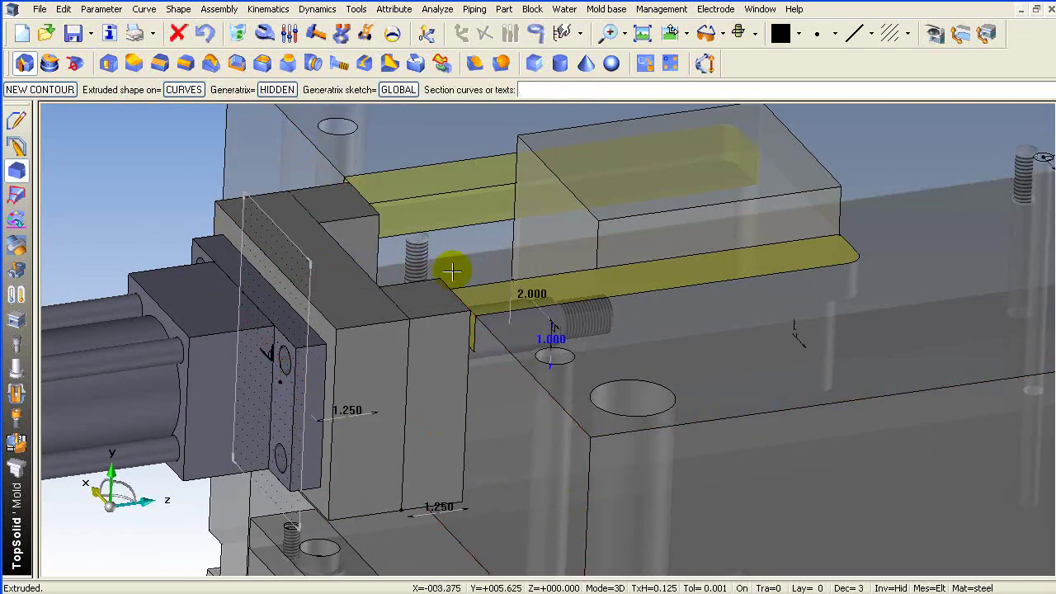
pyautogui.moveTo(483, 292); pyautogui.dragTo(450, 350, button='middle')
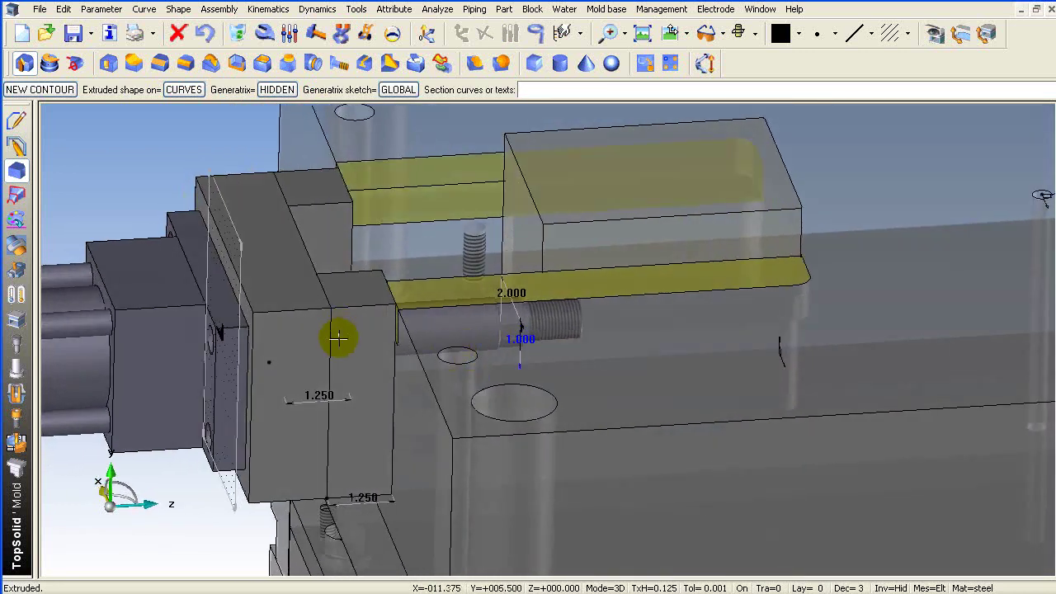
pyautogui.moveTo(536, 312); pyautogui.dragTo(580, 283, button='middle')
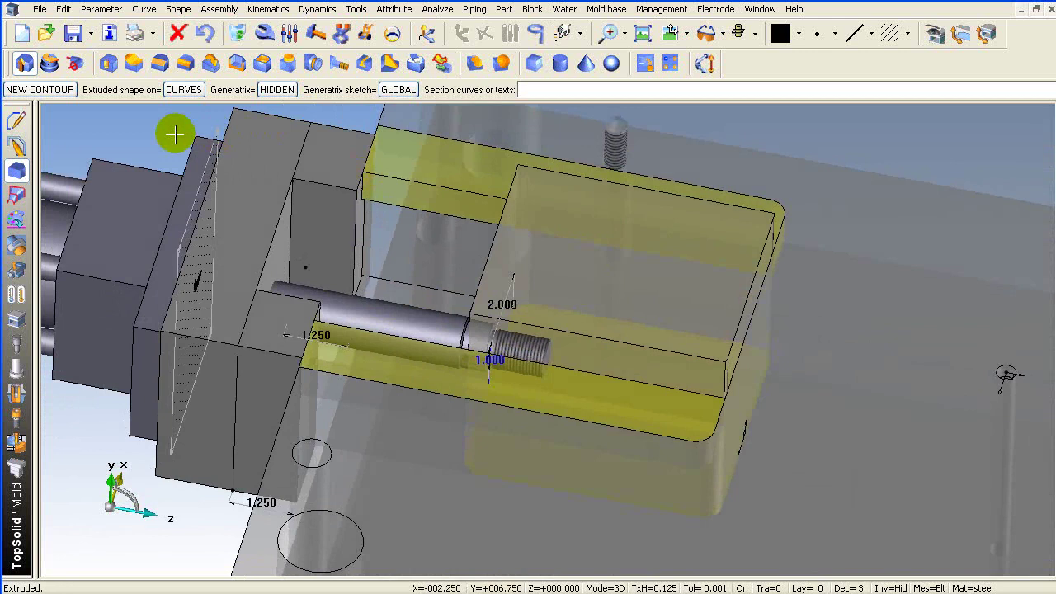
# Step: Use the hydraulic cylinder's machining process on the mounting block and on the slide block around the threaded rod end
pyautogui.press('Escape')
pyautogui.scroll(-4, 440, 330)
pyautogui.moveTo(441, 330); pyautogui.dragTo(449, 302, button='middle')
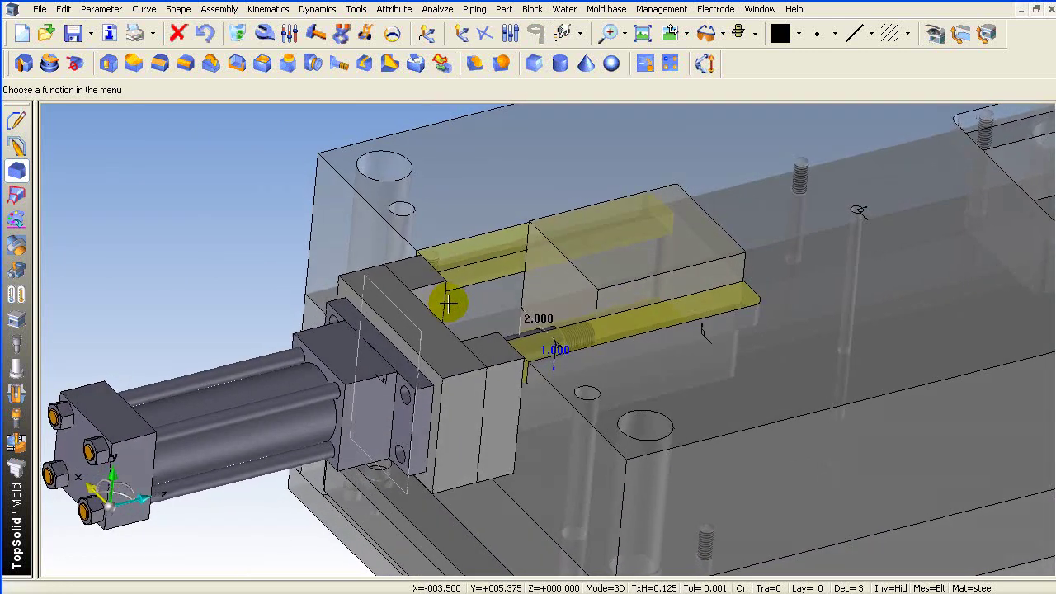
pyautogui.click(219, 9)
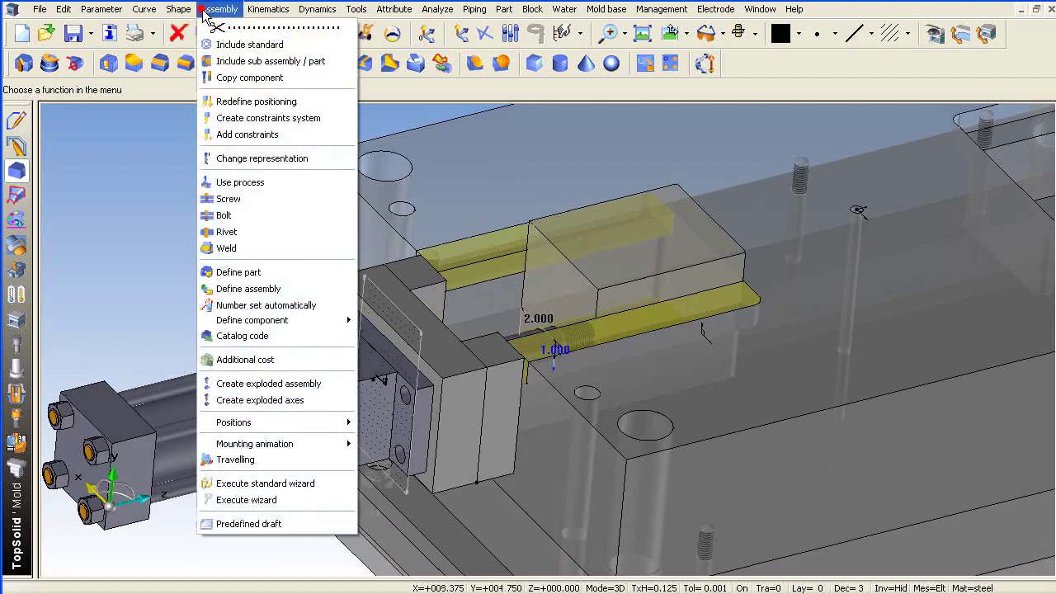
pyautogui.click(288, 183)
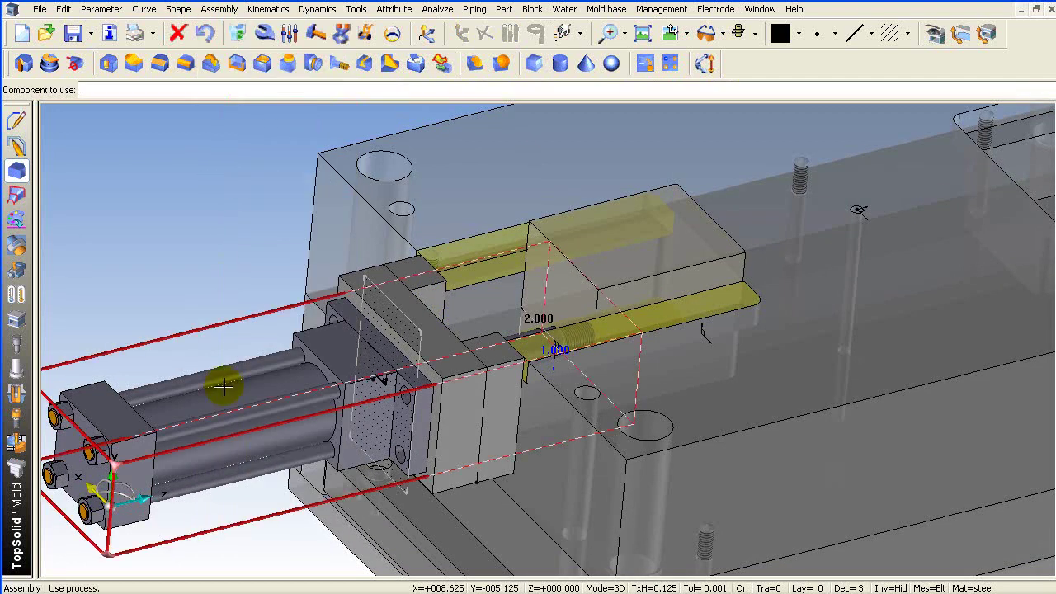
pyautogui.click(223, 386)
pyautogui.click(442, 330)
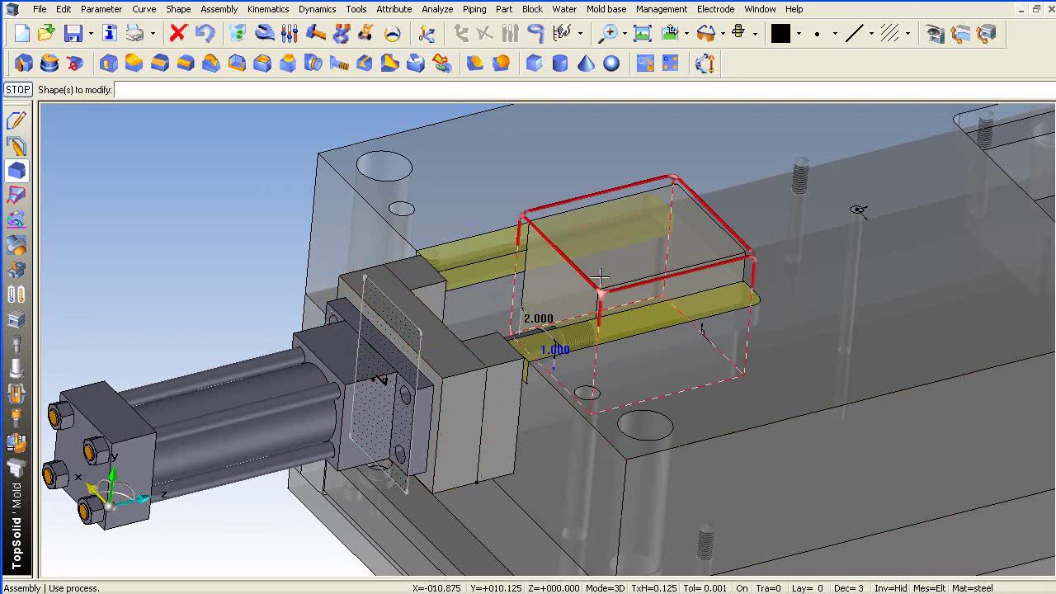
pyautogui.scroll(5, 605, 271)
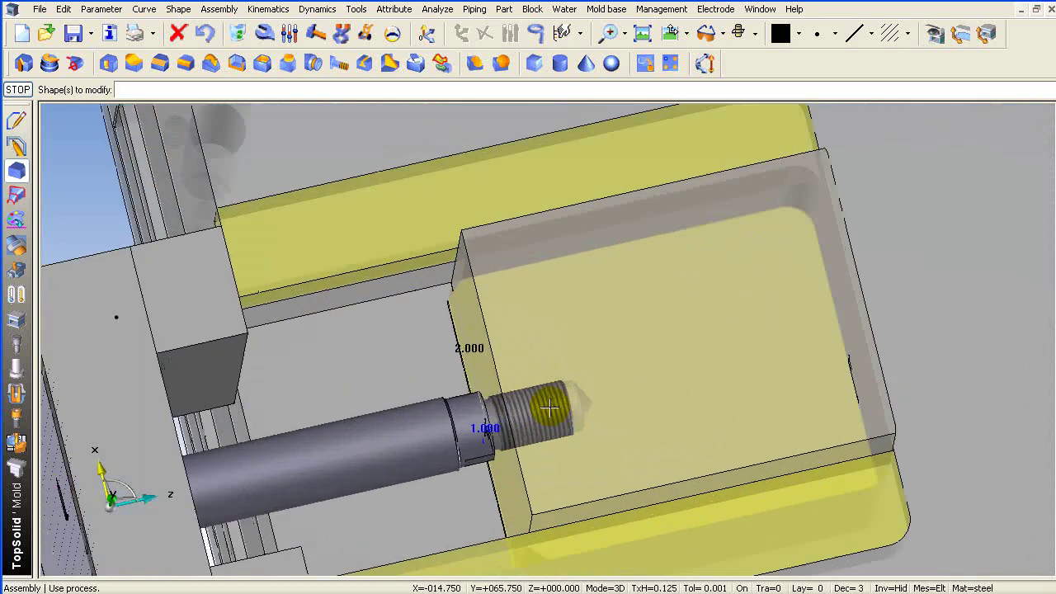
pyautogui.moveTo(550, 407); pyautogui.dragTo(564, 432, button='middle')
pyautogui.moveTo(719, 231); pyautogui.dragTo(715, 163, button='middle')
# Step: Apply transparency 3 to the mounting block's plate and both of its arms
pyautogui.click(16, 218)
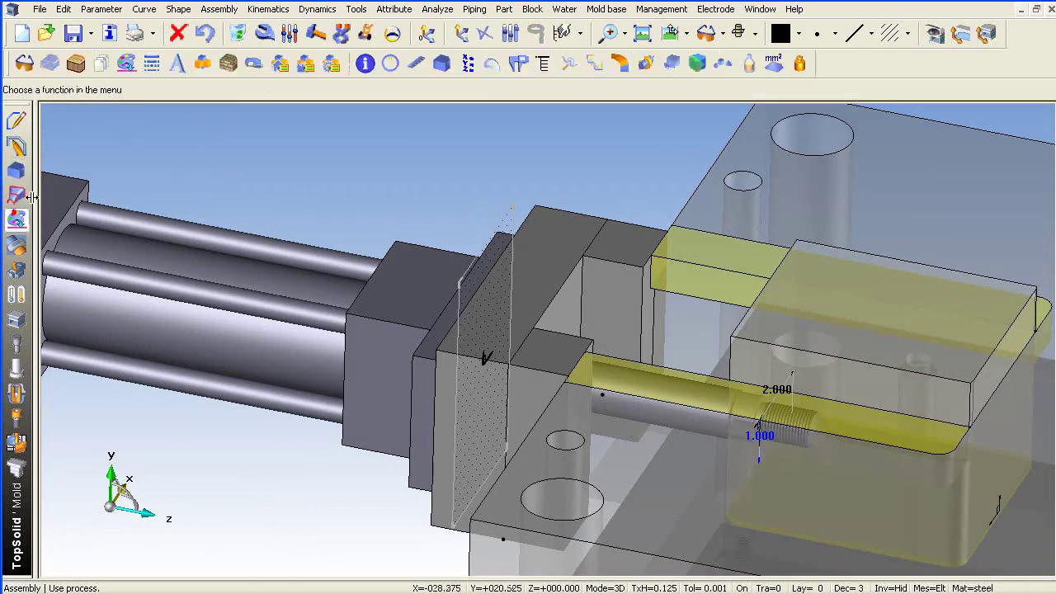
pyautogui.click(49, 63)
pyautogui.write('3')
pyautogui.press('Return')
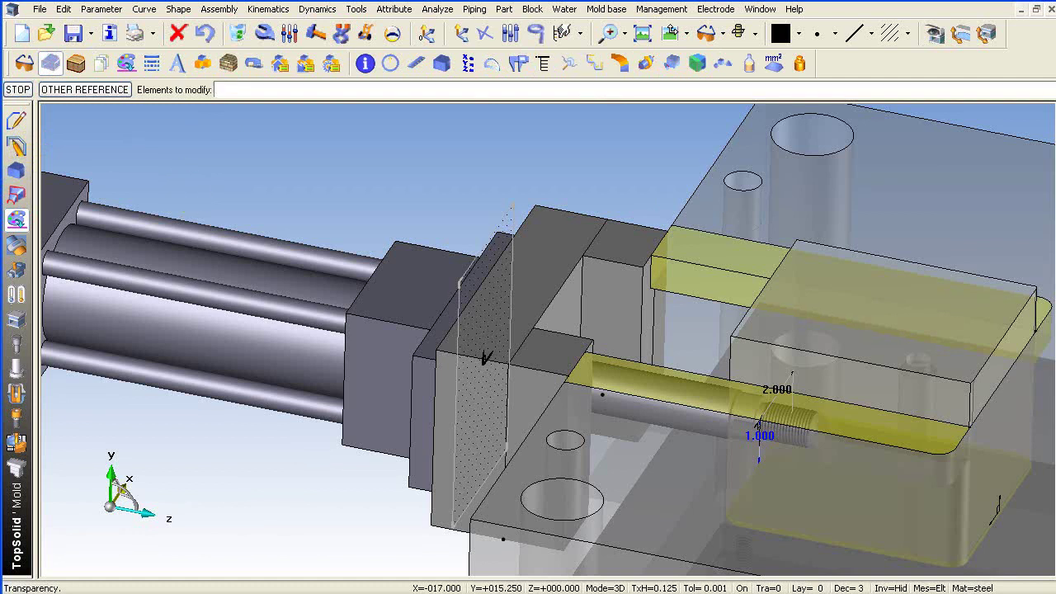
pyautogui.click(569, 240)
pyautogui.click(612, 245)
pyautogui.click(559, 353)
pyautogui.moveTo(746, 188); pyautogui.dragTo(746, 188, button='middle')
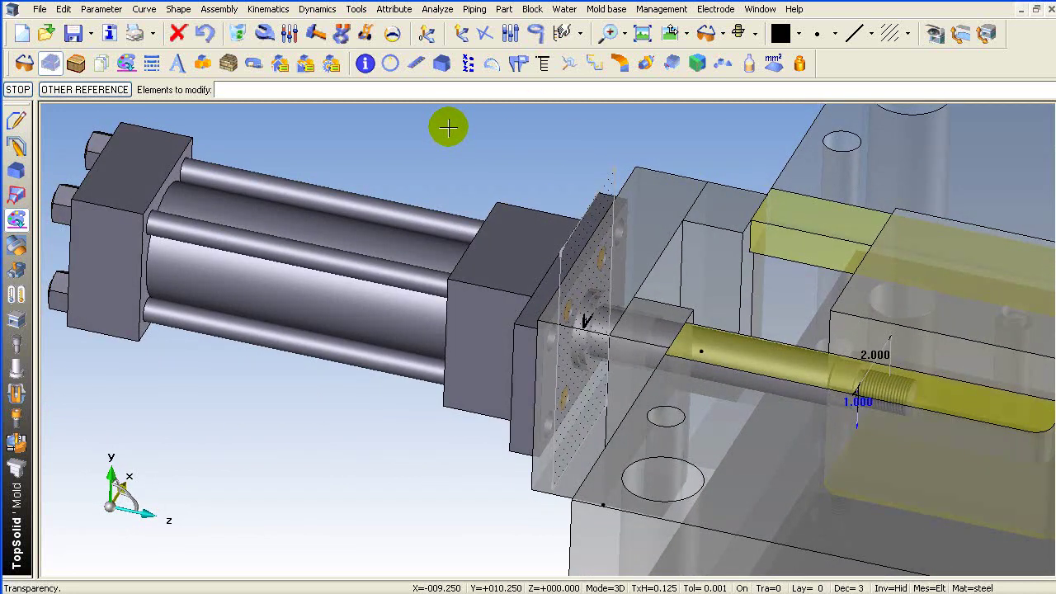
pyautogui.press('Escape')
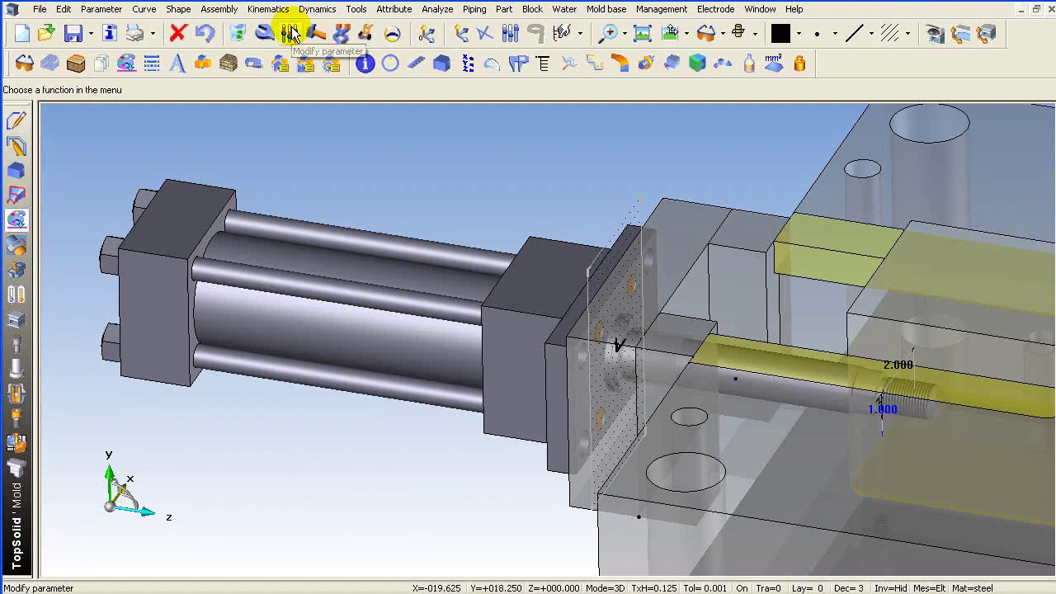
# Step: Set the hydraulic cylinder's STROKE parameter to 7 in
pyautogui.click(290, 33)
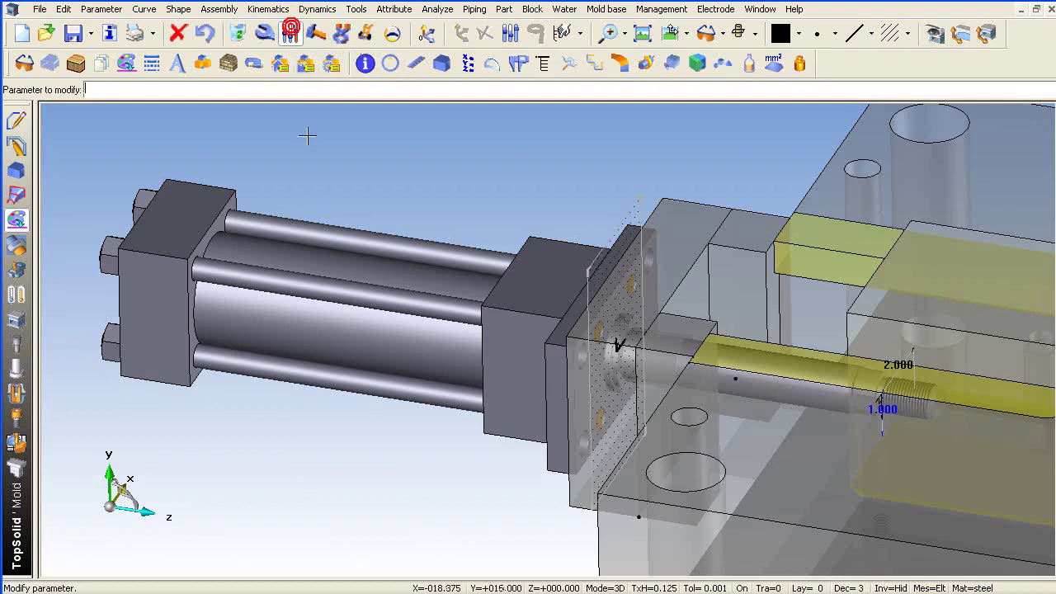
pyautogui.click(289, 252)
pyautogui.click(124, 90)
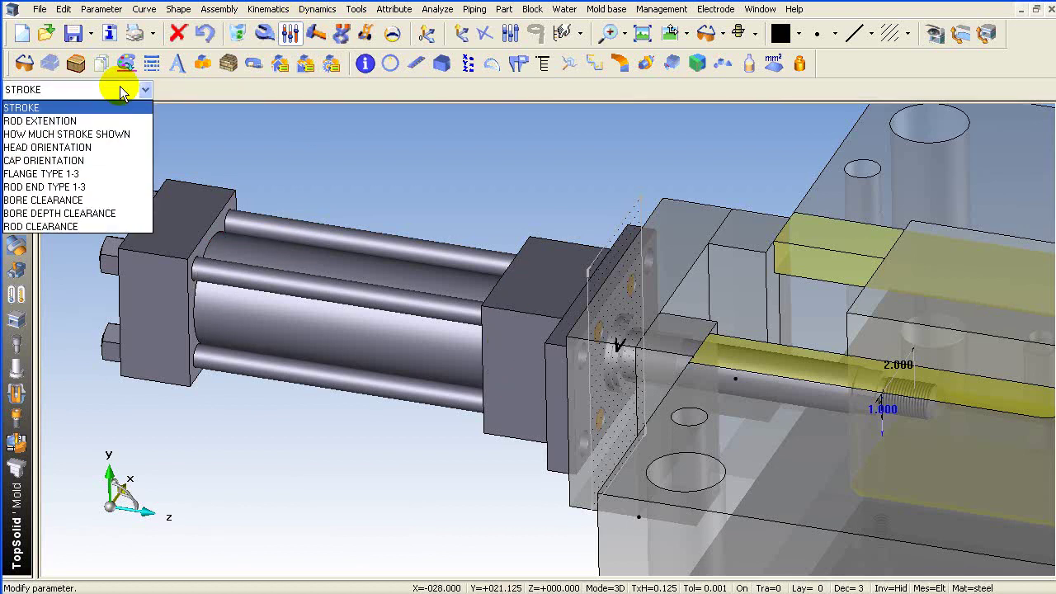
pyautogui.click(41, 120)
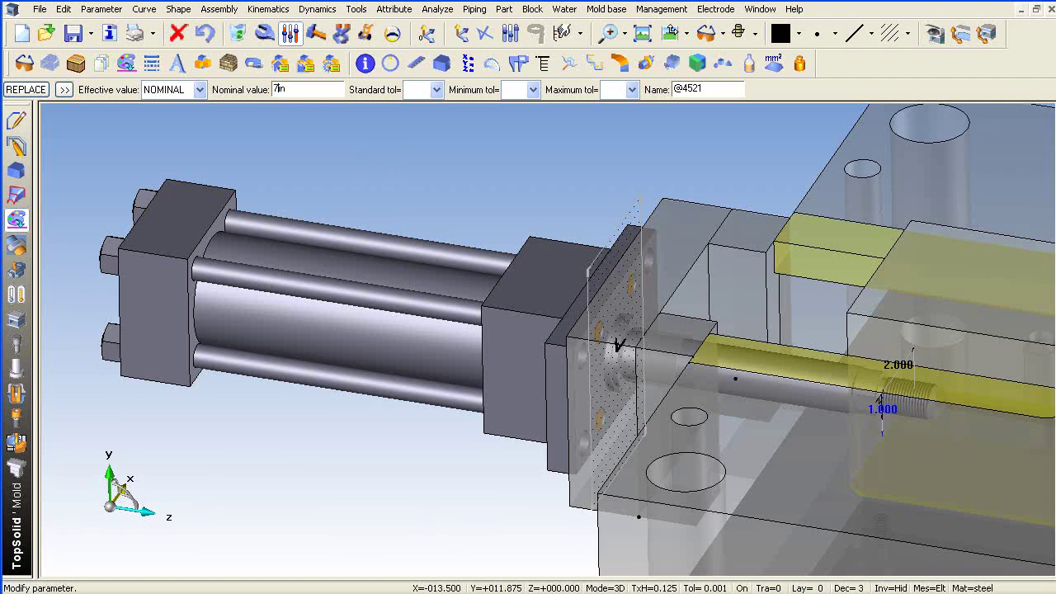
pyautogui.press('Return')
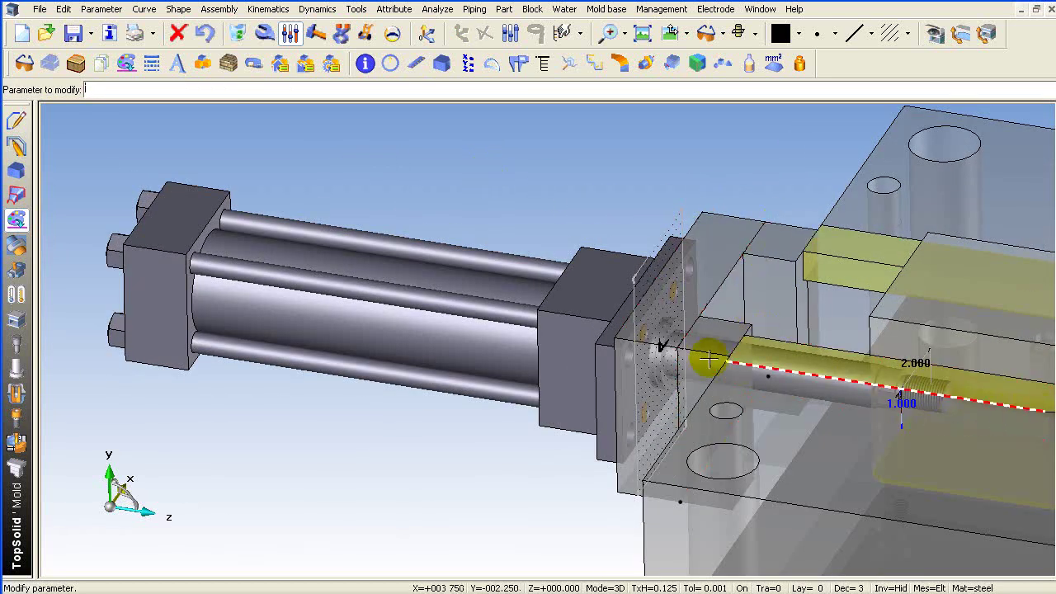
# Step: Increase the cylinder's HOW MUCH STROKE SHOWN parameter to extend the rod further out of the cylinder
pyautogui.click(395, 268)
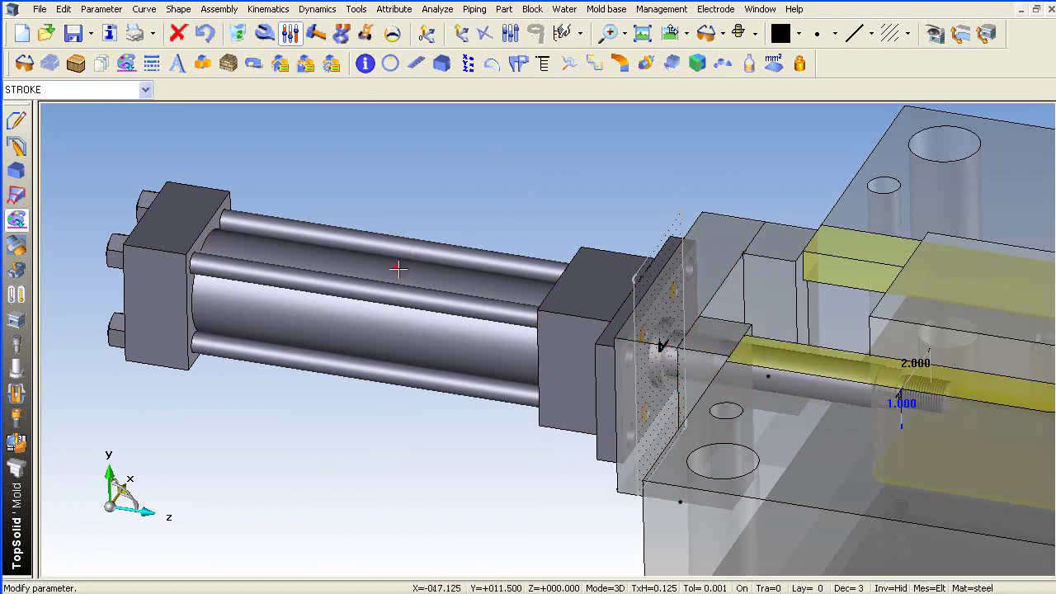
pyautogui.click(145, 89)
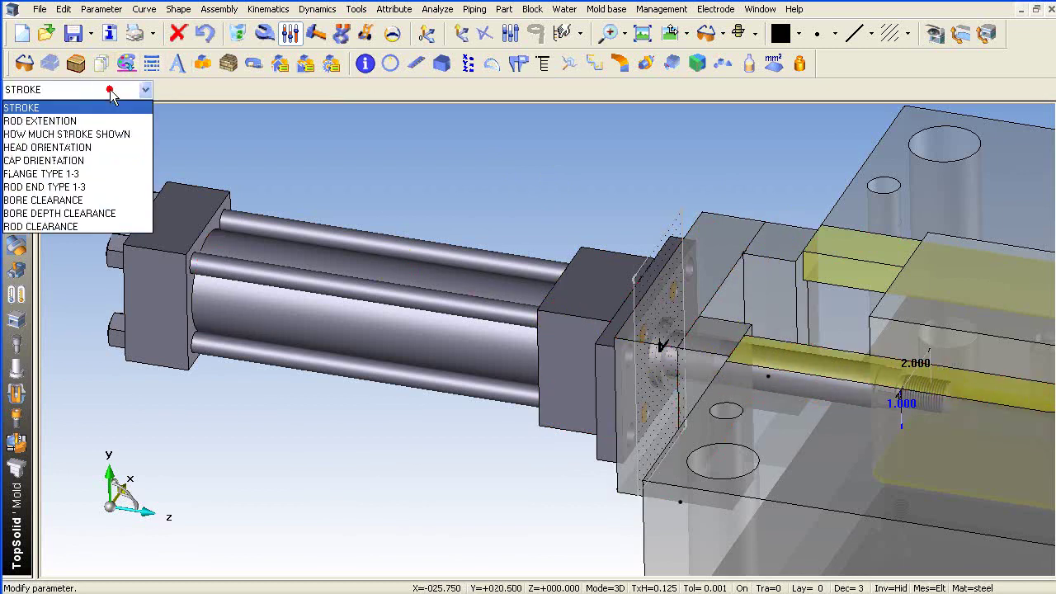
pyautogui.click(89, 134)
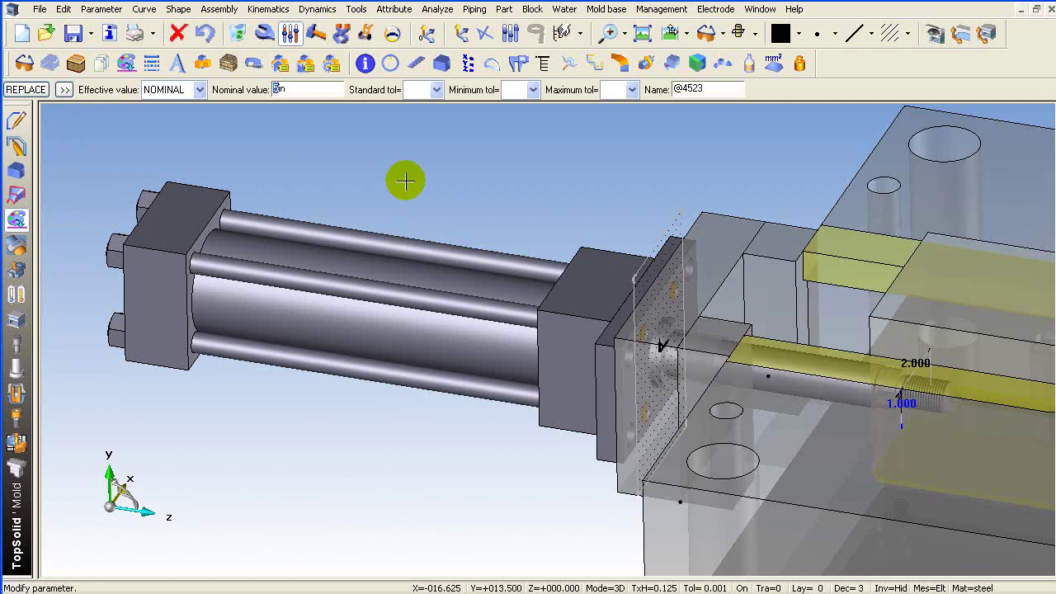
pyautogui.press('Return')
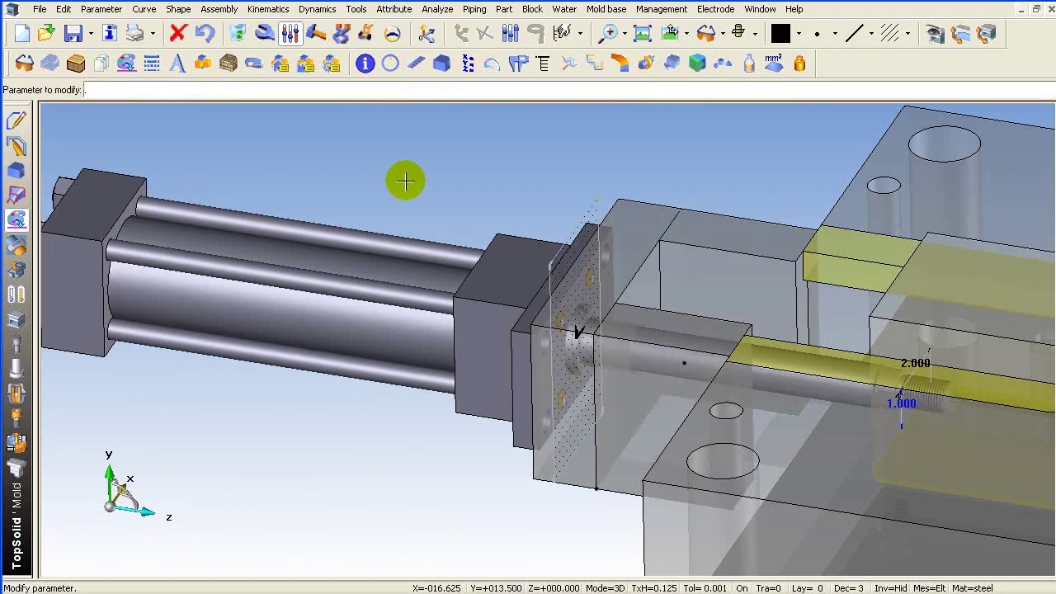
# Step: Examine the extended rod, the mounting block's arms and the slide pocket from above and from several oblique angles
pyautogui.press('Down')
pyautogui.press('Down')
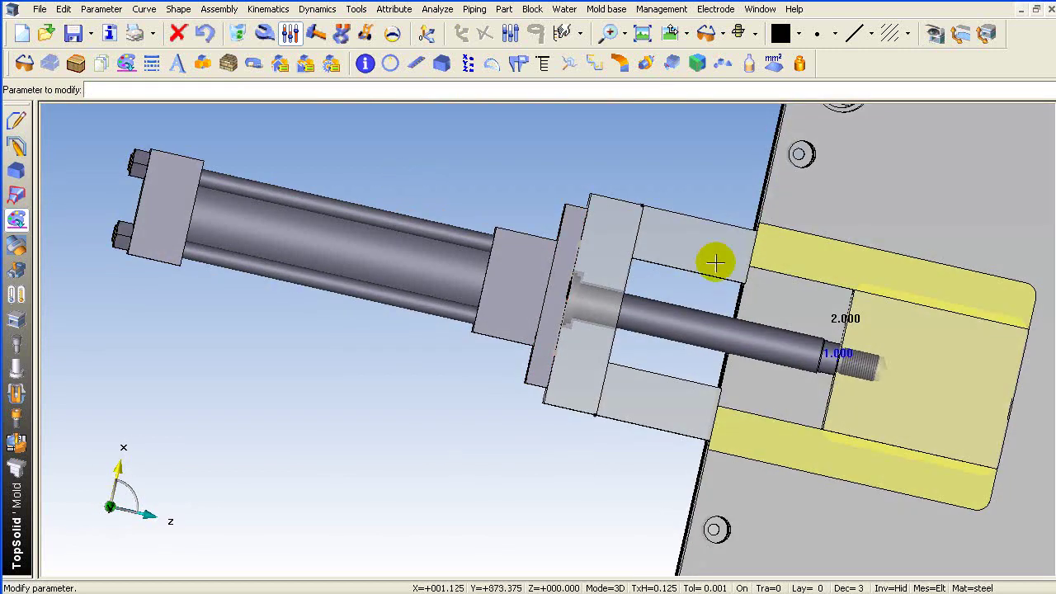
pyautogui.press('Up')
pyautogui.press('Up')
pyautogui.press('Up')
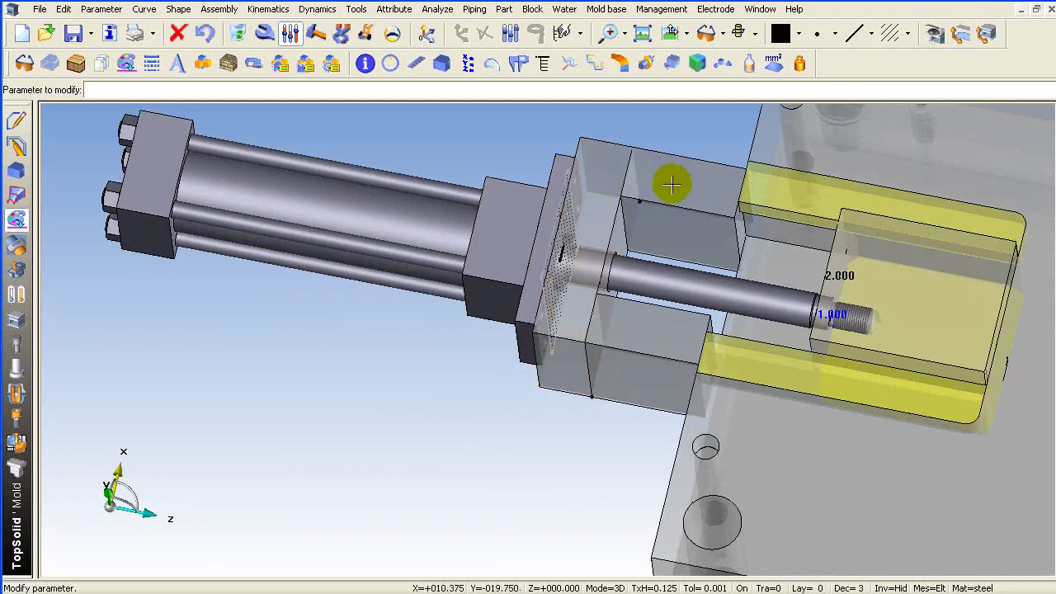
pyautogui.press('Up')
pyautogui.press('Up')
pyautogui.press('Down')
pyautogui.press('Down')
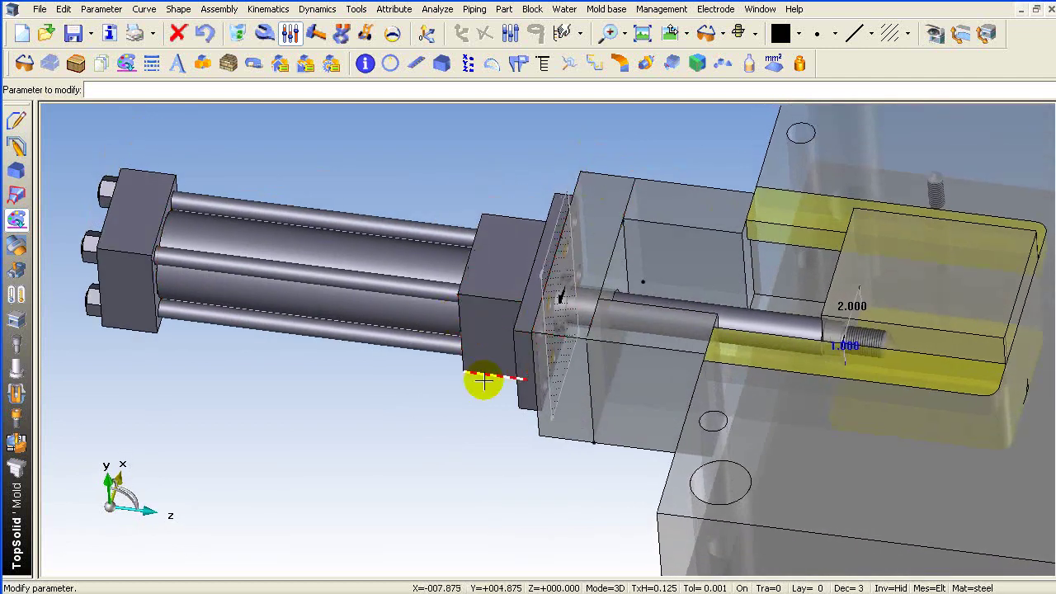
pyautogui.press('Down')
pyautogui.press('Down')
pyautogui.press('Down')
pyautogui.press('Right')
pyautogui.press('Right')
pyautogui.press('Left')
pyautogui.press('Left')
pyautogui.press('Up')
pyautogui.press('Up')
pyautogui.press('Up')
pyautogui.press('Down')
pyautogui.press('Down')
pyautogui.press('pageup')
pyautogui.press('pageup')
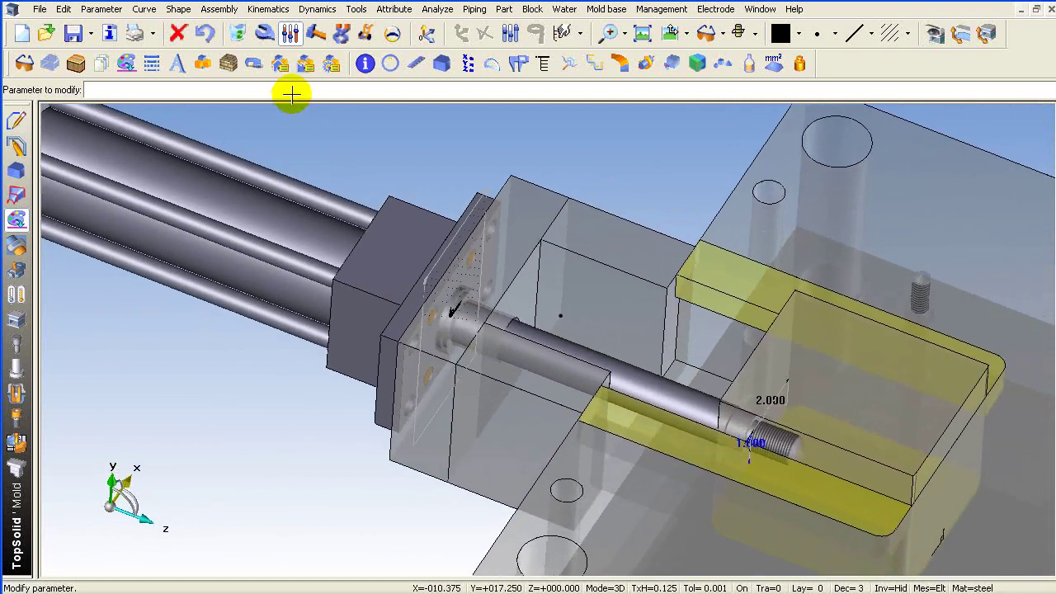
# Step: Display the driving elements of the mounting block's near arm and set its width offset to 1.75 in
pyautogui.click(289, 35)
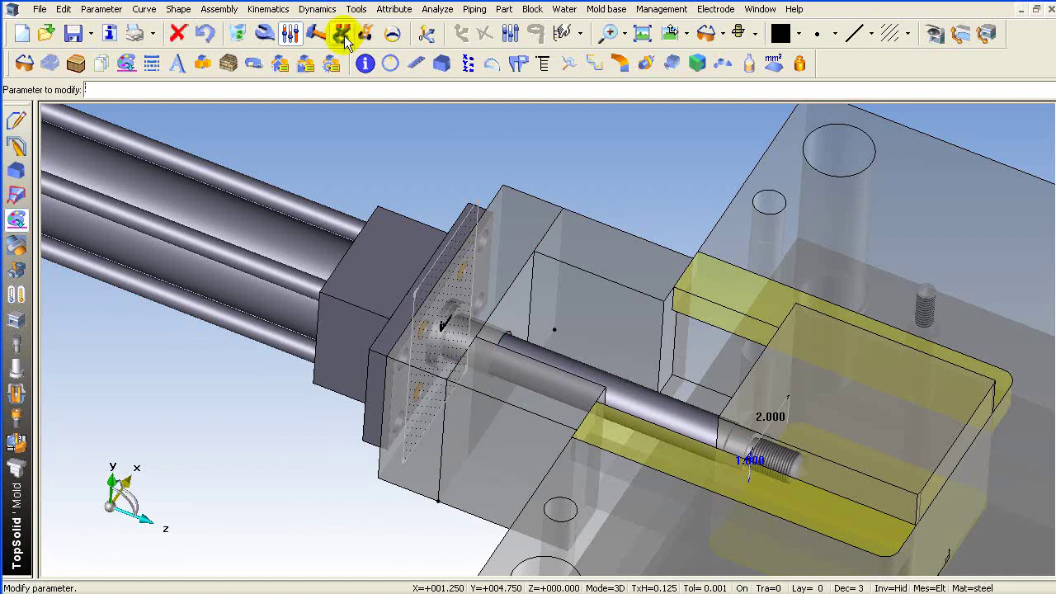
pyautogui.click(391, 36)
pyautogui.click(507, 386)
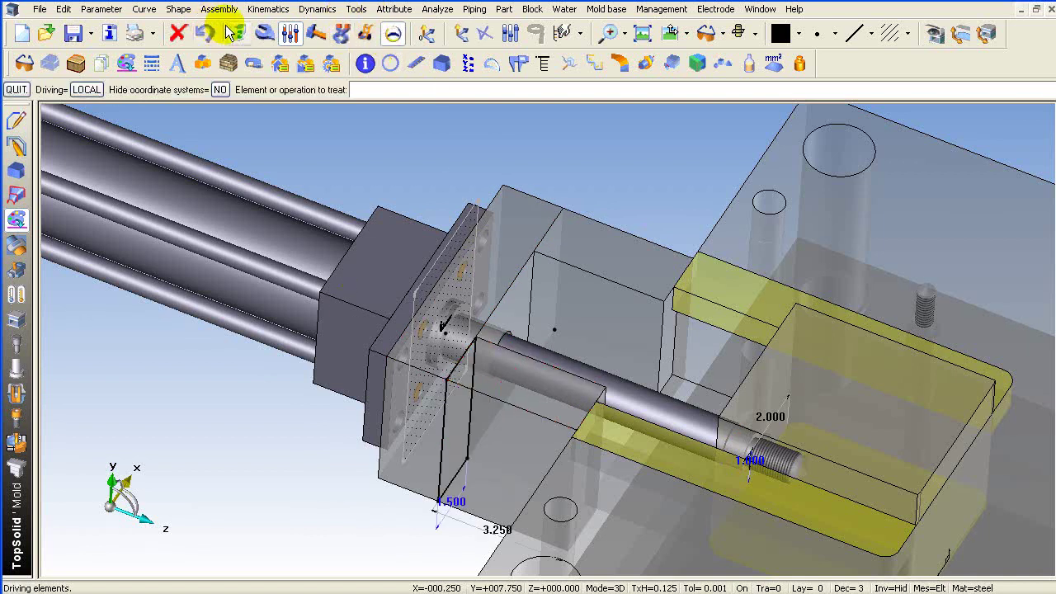
pyautogui.click(286, 40)
pyautogui.click(453, 500)
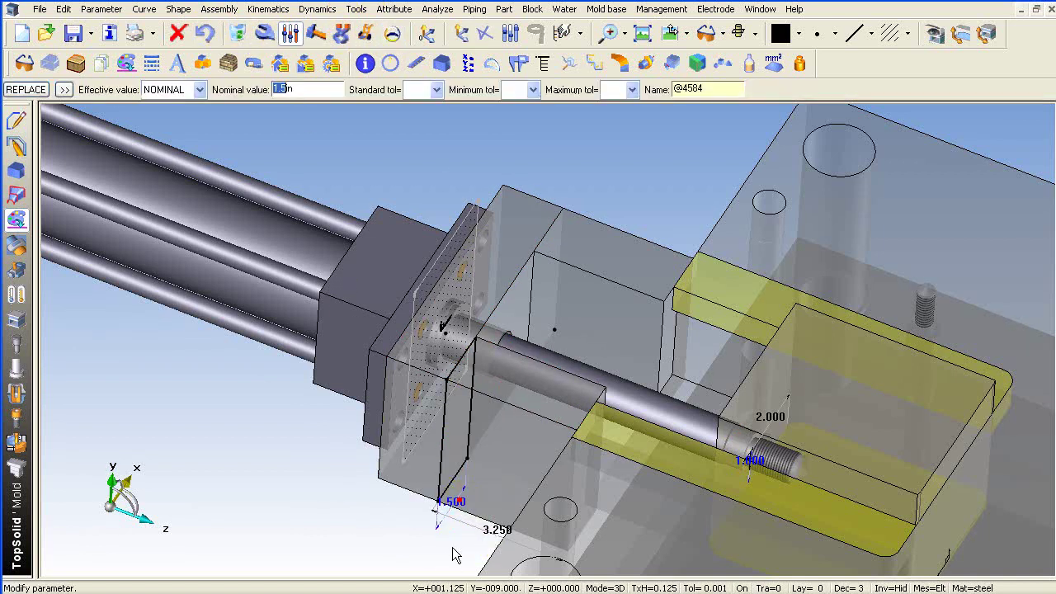
pyautogui.write('1.75')
pyautogui.press('Return')
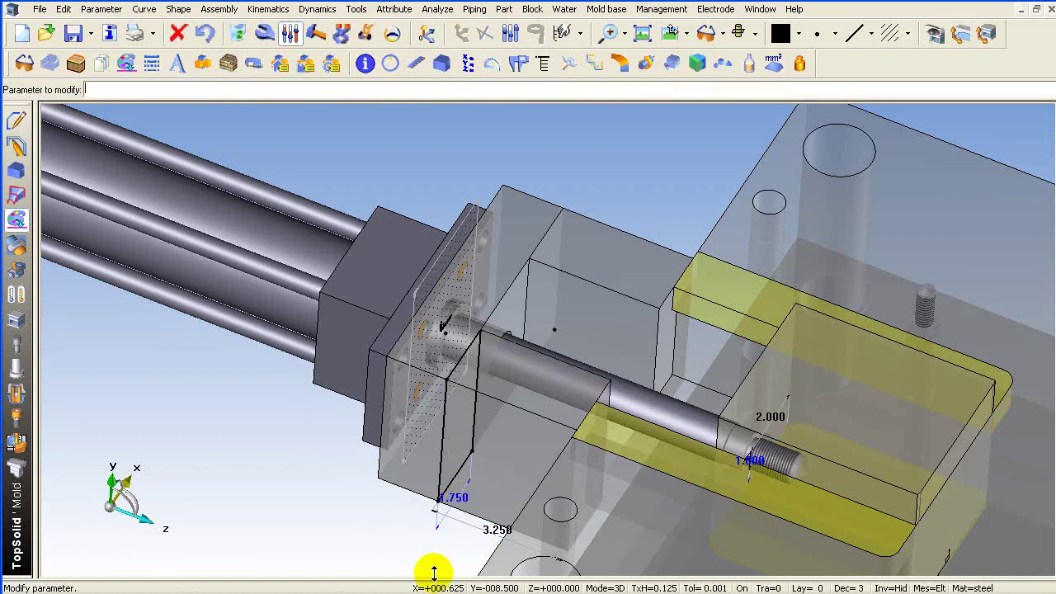
# Step: Set the width offset of the mounting block's near arm to 1.5 in and hide the arm's driving elements
pyautogui.click(462, 497)
pyautogui.write('1.in')
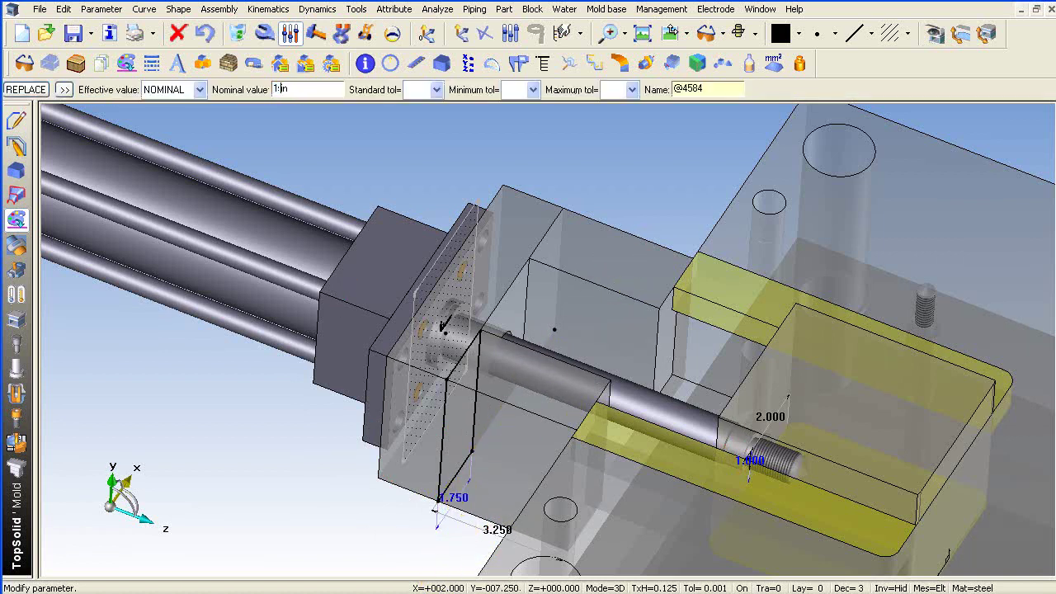
pyautogui.write('5')
pyautogui.press('Return')
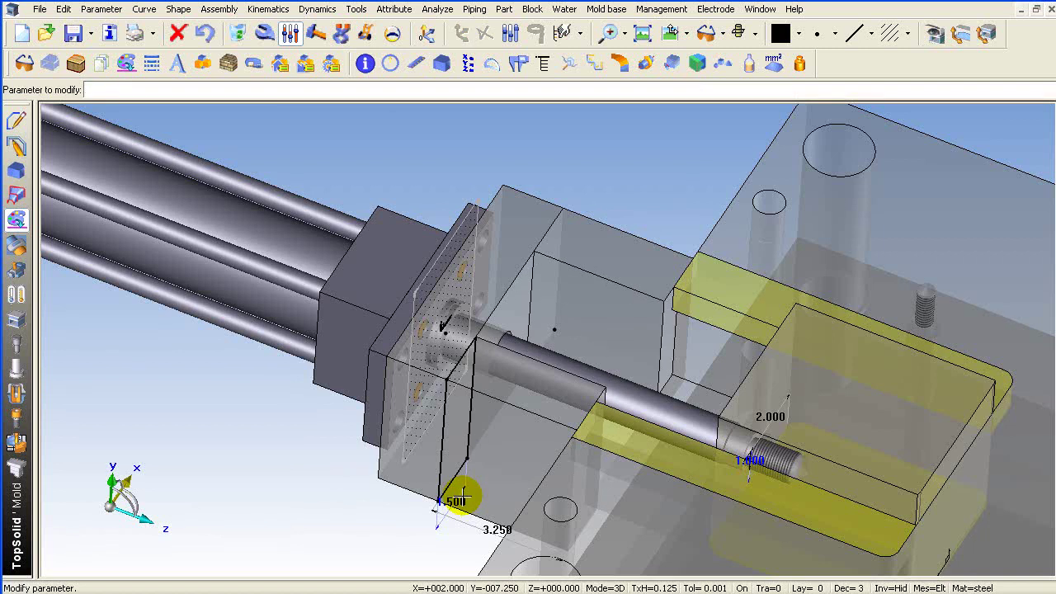
pyautogui.click(392, 33)
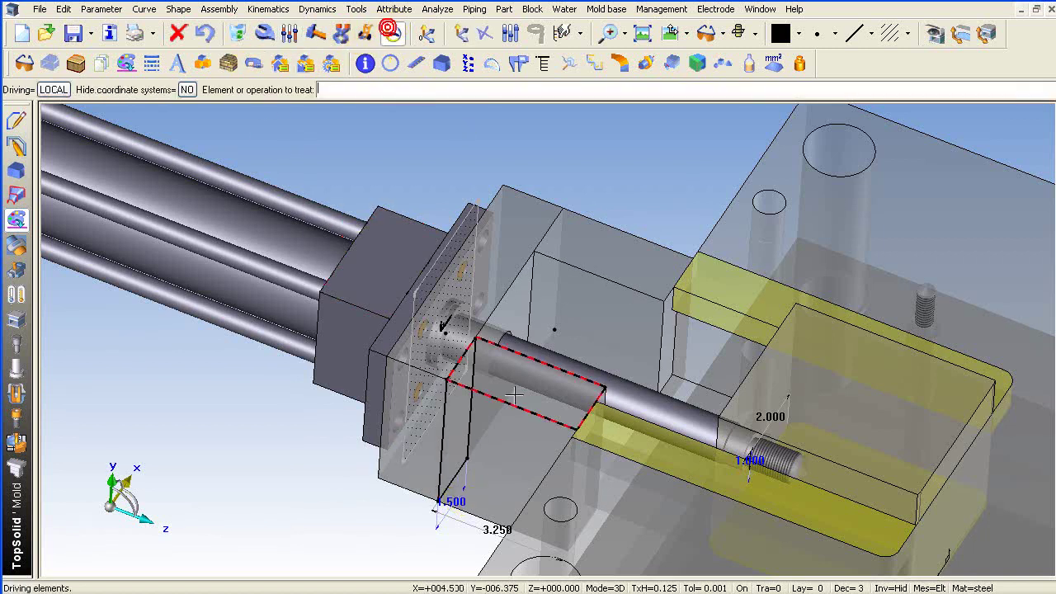
pyautogui.click(517, 393)
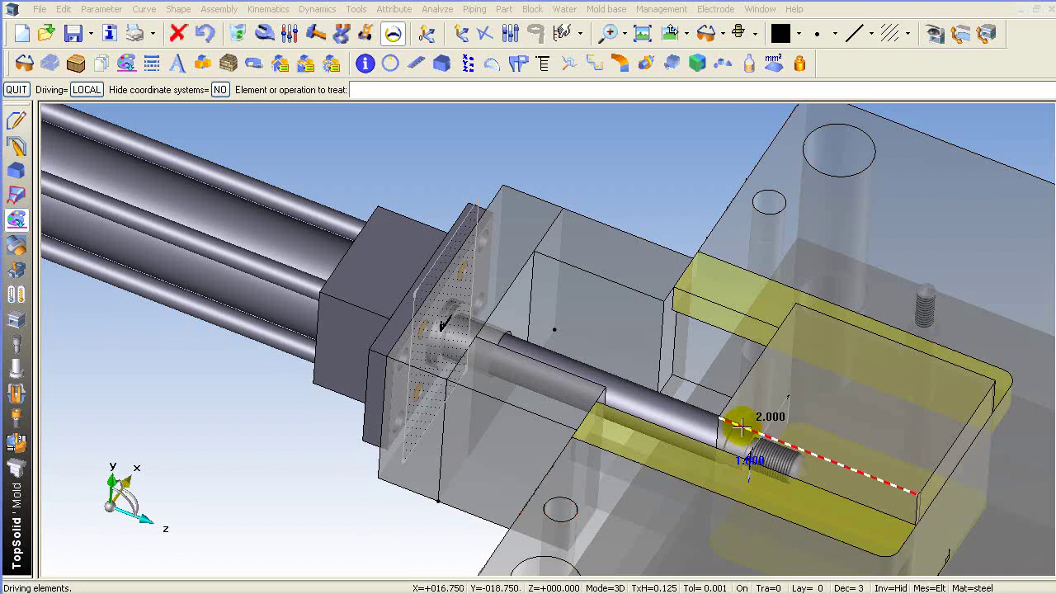
# Step: Change the hydraulic cylinder's code to 2.5 Bore x 1.0 Rod, without answering whether to modify the other 2H
pyautogui.click(267, 33)
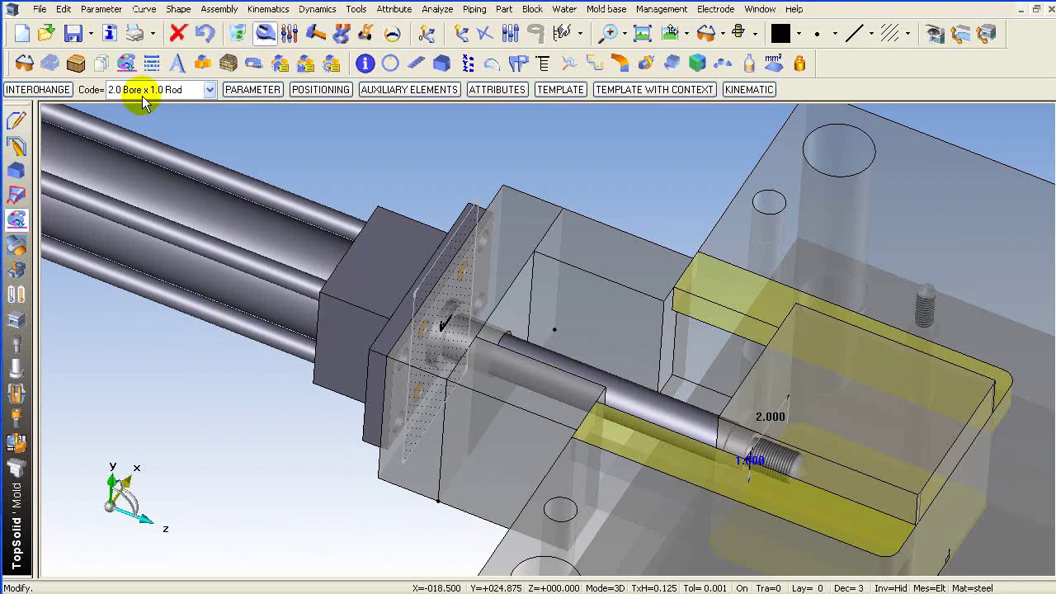
pyautogui.click(211, 91)
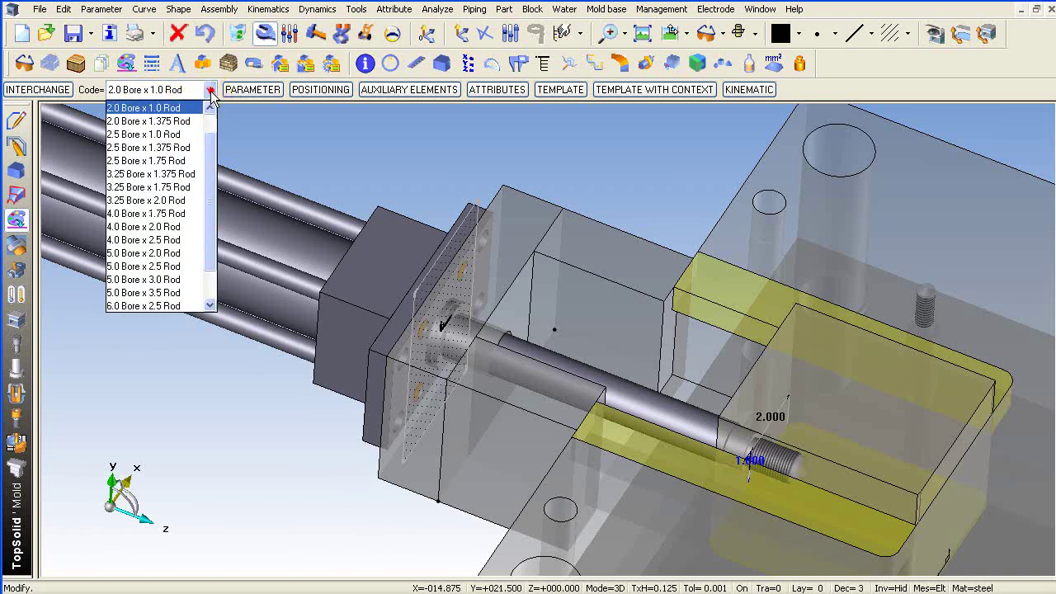
pyautogui.click(179, 135)
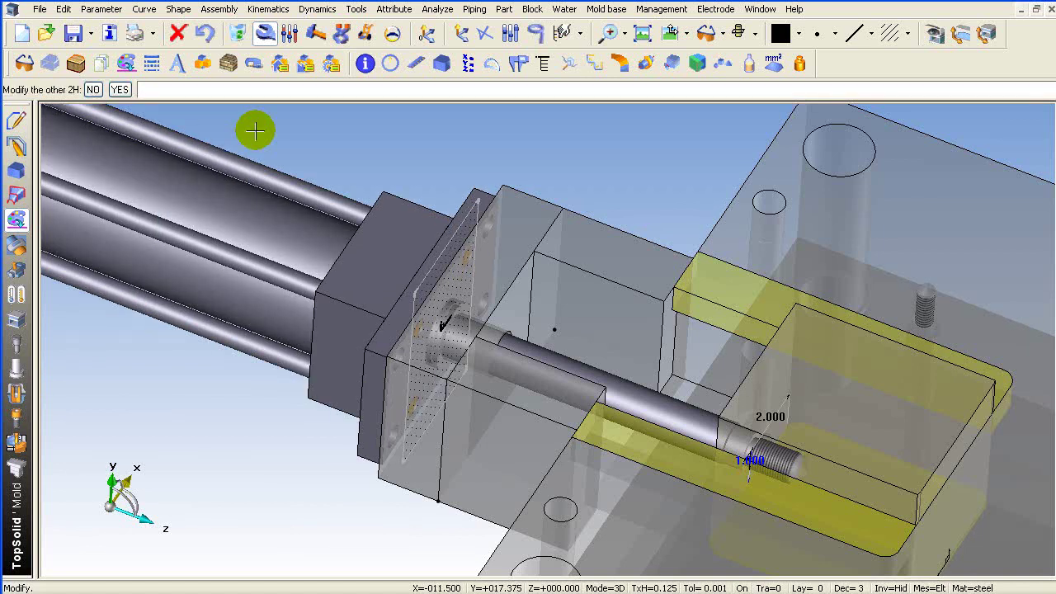
pyautogui.scroll(-3, 547, 184)
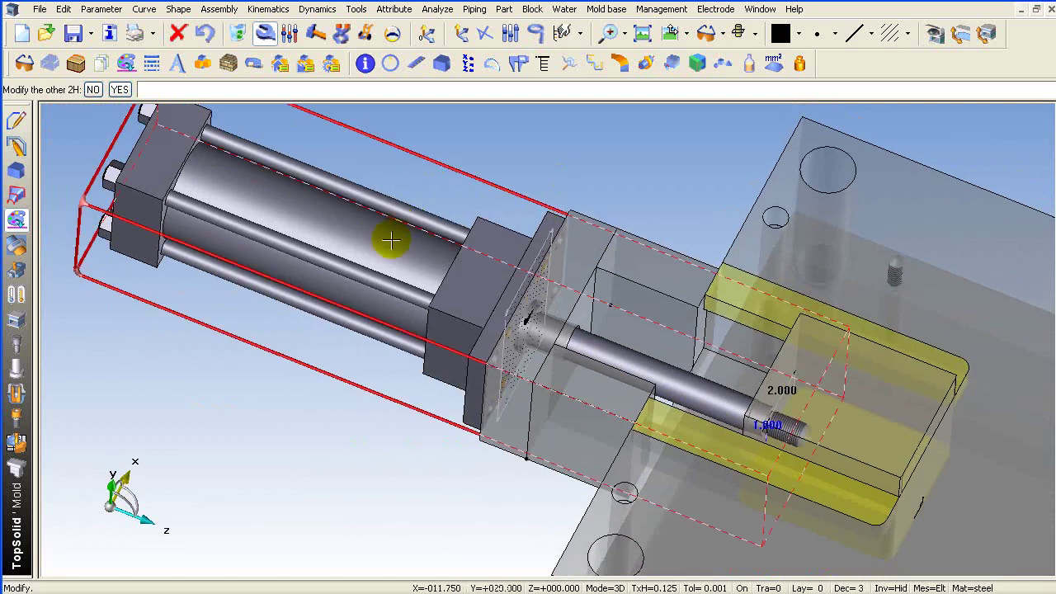
pyautogui.moveTo(661, 236); pyautogui.dragTo(661, 277, button='middle')
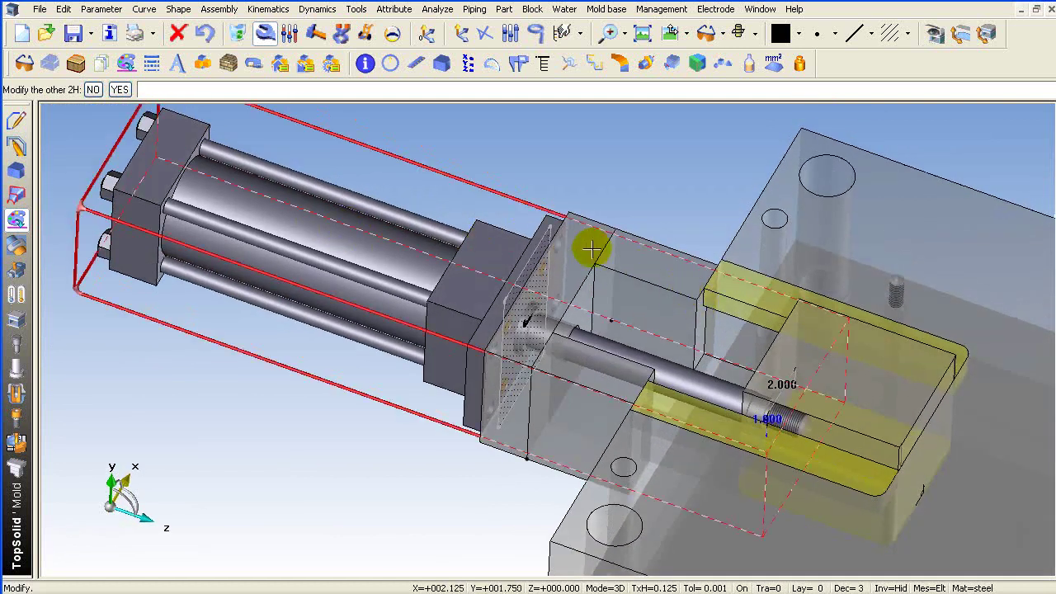
pyautogui.moveTo(645, 243); pyautogui.dragTo(332, 265, button='middle')
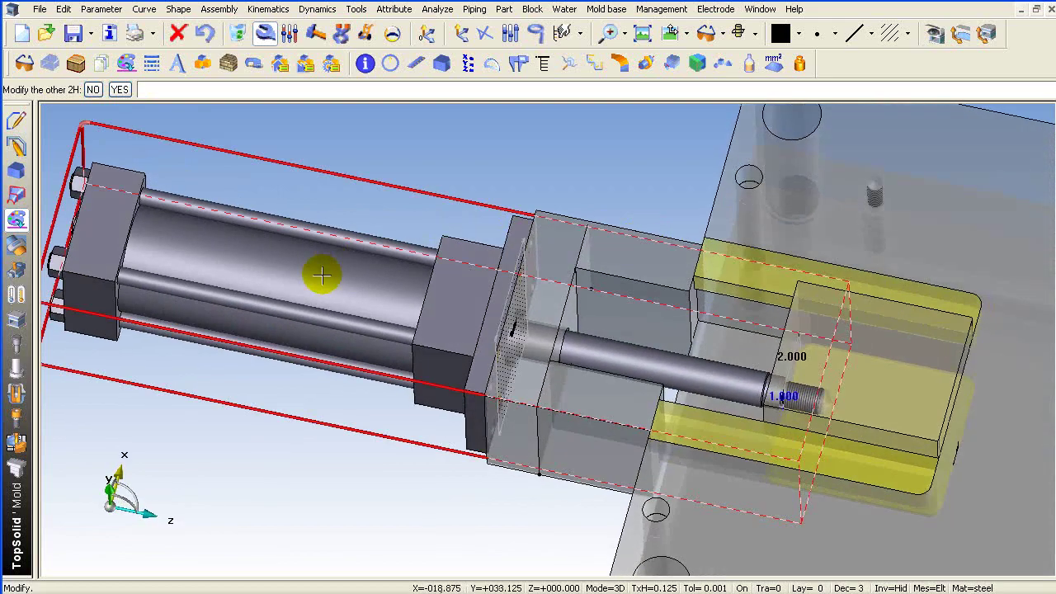
pyautogui.press('Escape')
# Step: Display the driving elements of the mounting block's base, set its width to 8 in, and hide them again
pyautogui.moveTo(410, 180); pyautogui.dragTo(663, 344, button='middle')
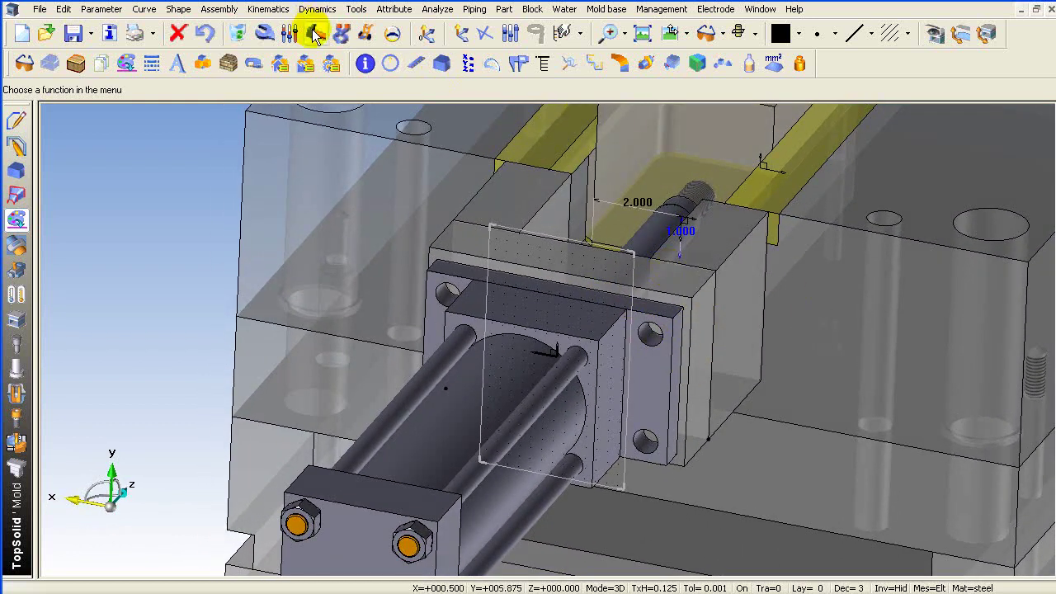
pyautogui.click(397, 35)
pyautogui.click(542, 257)
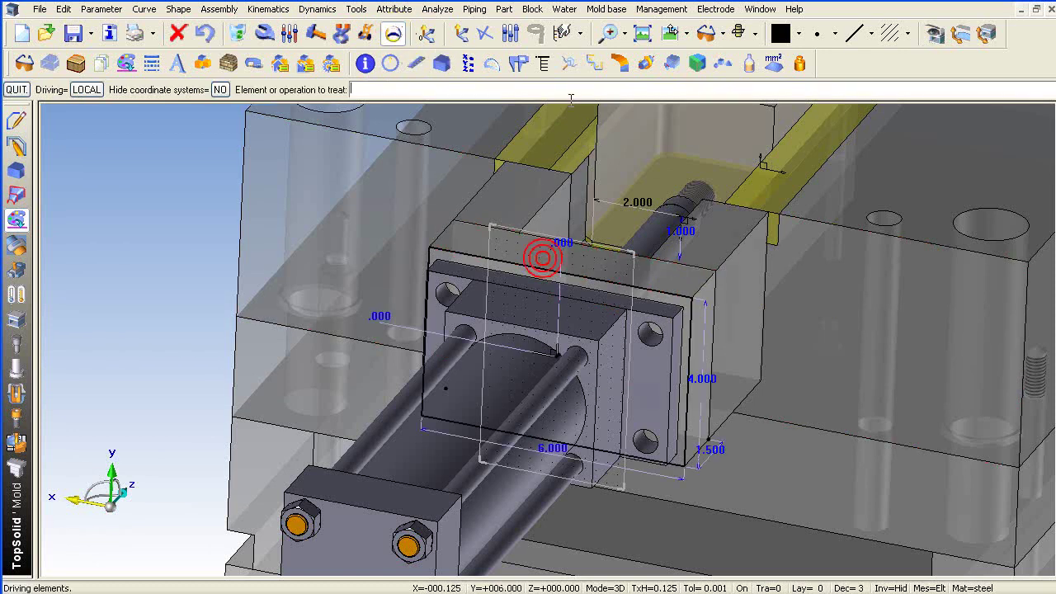
pyautogui.click(287, 36)
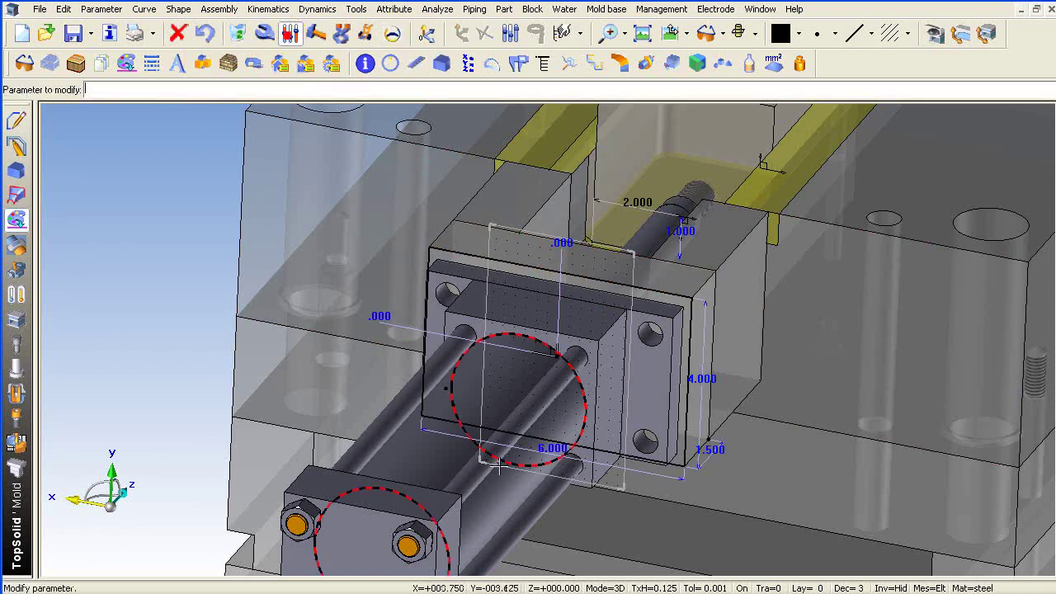
pyautogui.click(557, 454)
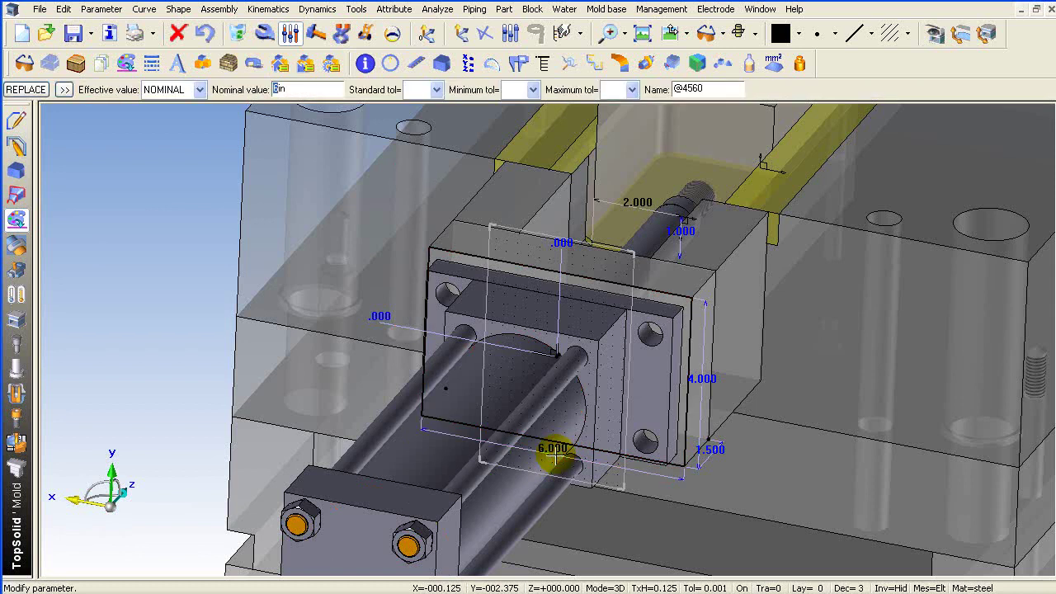
pyautogui.press('Return')
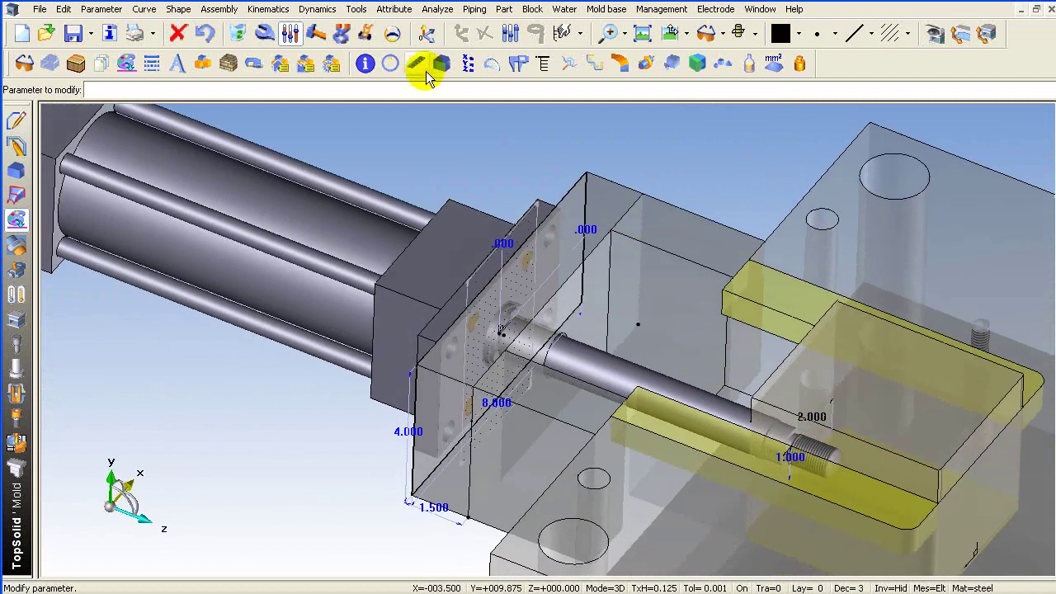
pyautogui.click(381, 35)
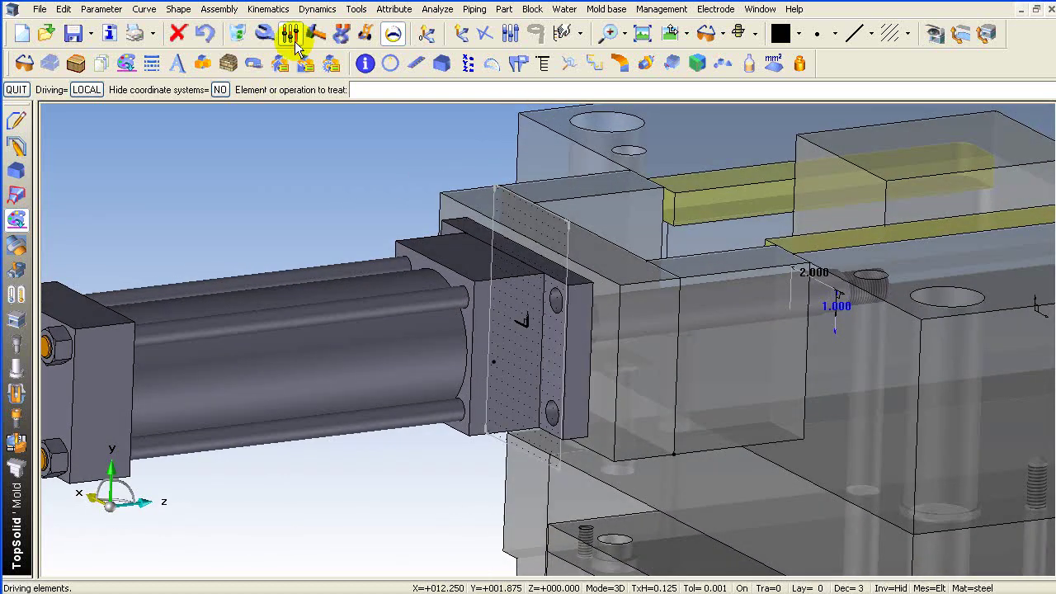
# Step: Set the hydraulic cylinder's FLANGE TYPE 1-3 parameter to 3
pyautogui.click(290, 34)
pyautogui.click(338, 297)
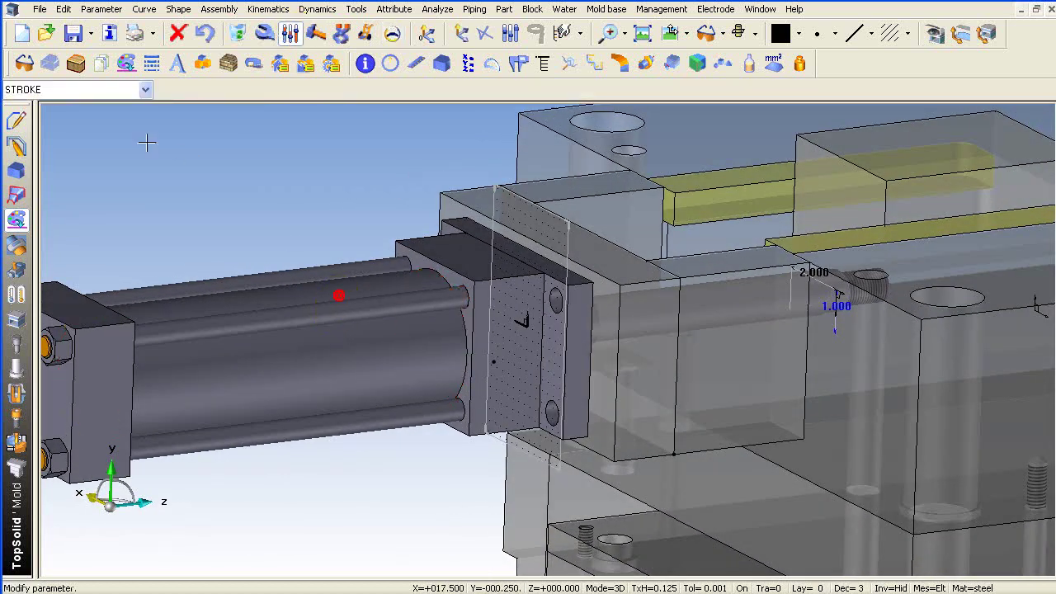
pyautogui.click(105, 90)
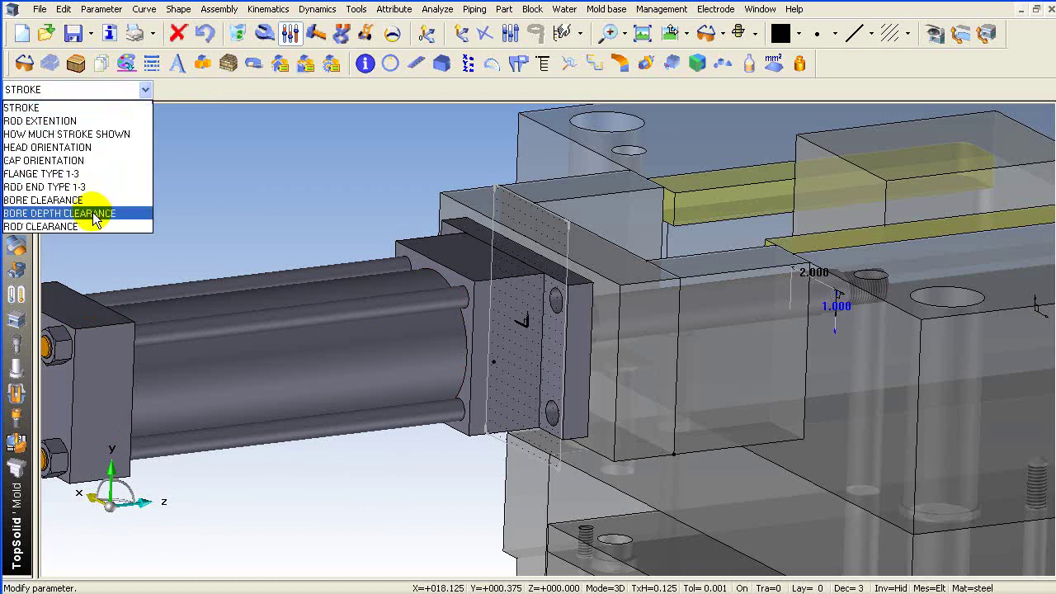
pyautogui.click(74, 175)
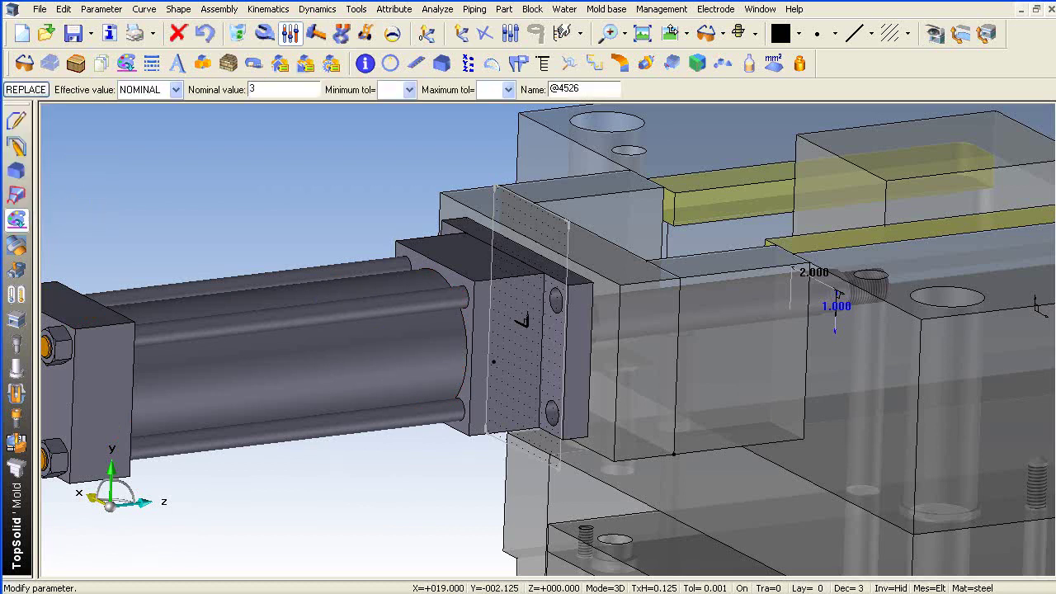
pyautogui.press('Return')
# Step: Open the construction tree of the coordinate system located at the front of the cylinder head
pyautogui.moveTo(446, 382); pyautogui.dragTo(476, 461, button='middle')
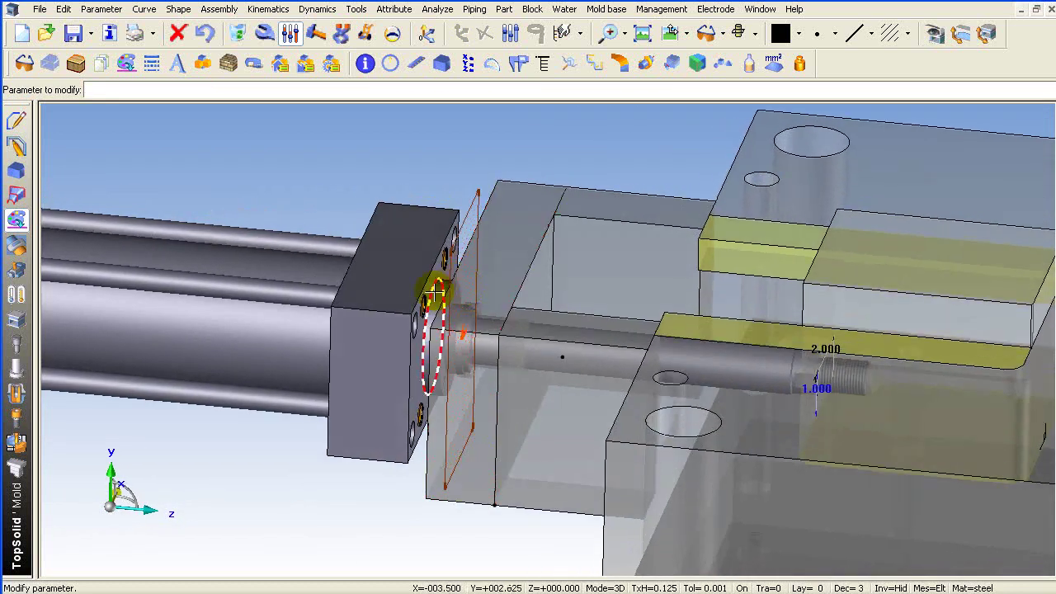
pyautogui.scroll(6, 426, 306)
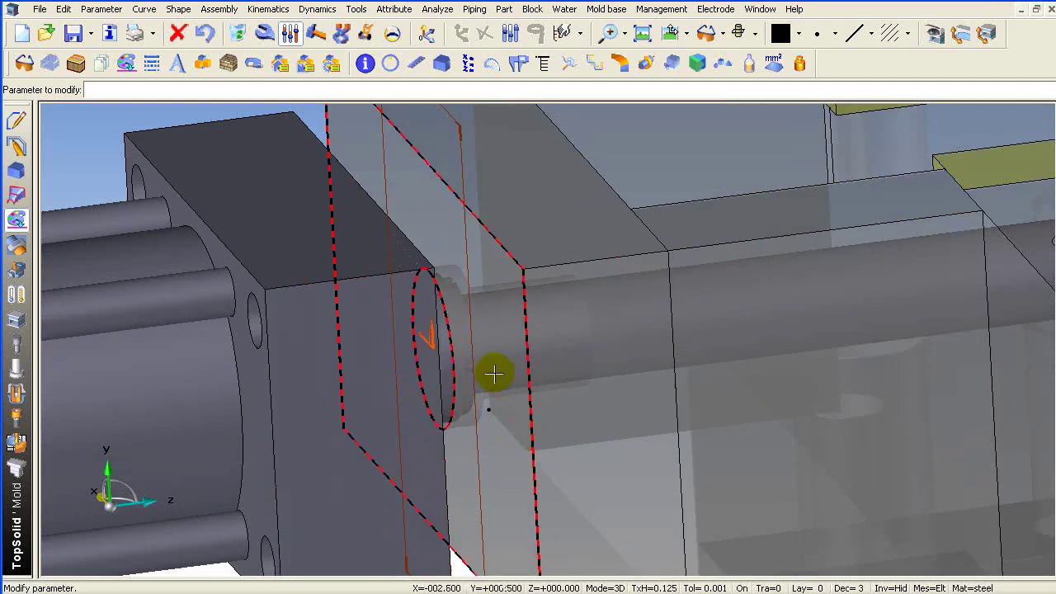
pyautogui.doubleClick(38, 196)
pyautogui.rightClick(186, 324)
pyautogui.click(203, 326)
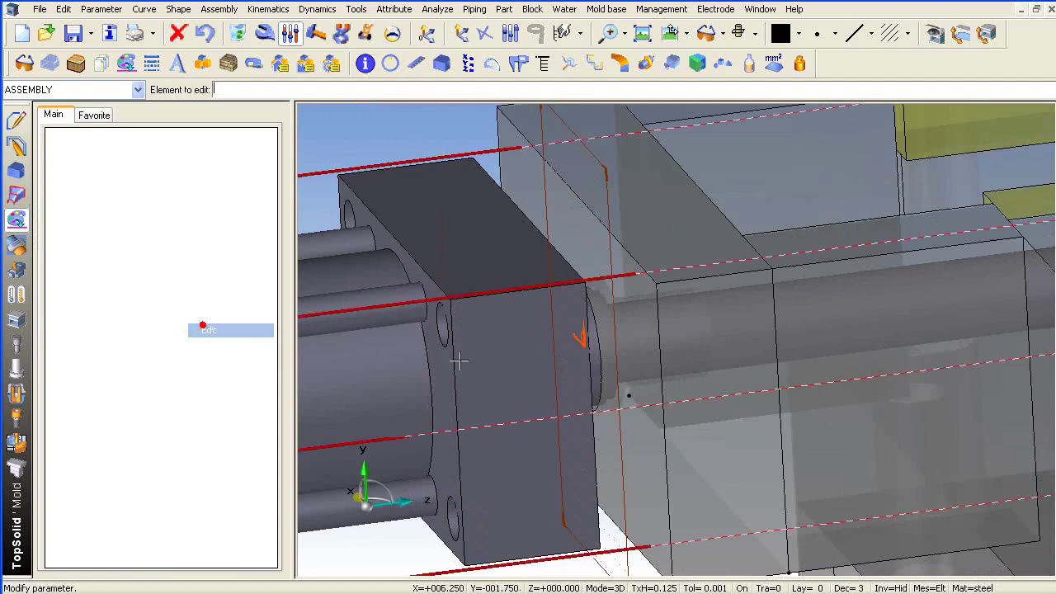
pyautogui.click(579, 331)
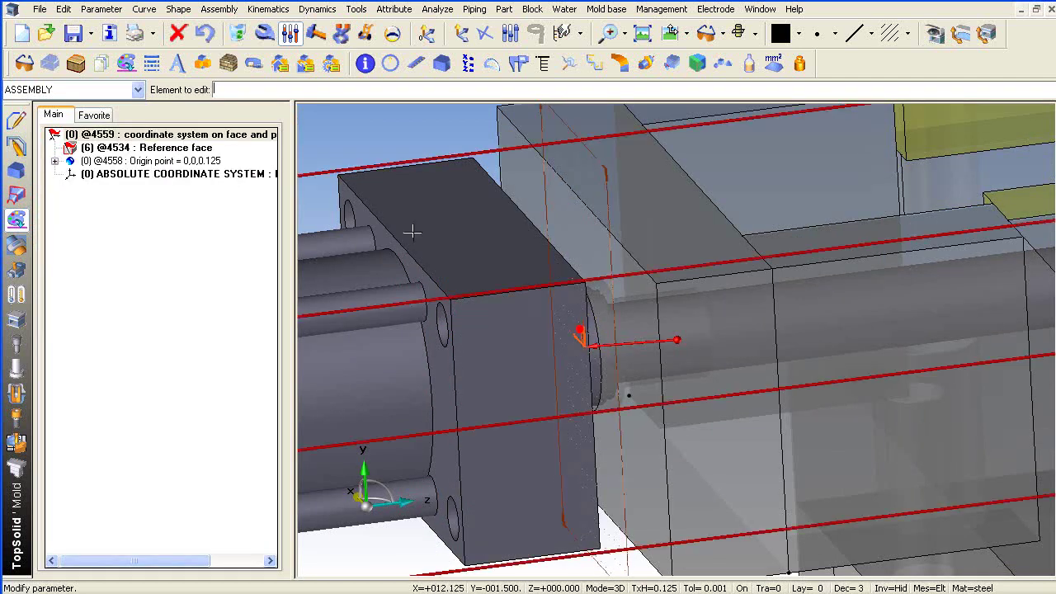
# Step: Reconnect the coordinate system's reference face to the front face of the cylinder head so the mounting block follows it
pyautogui.click(159, 149)
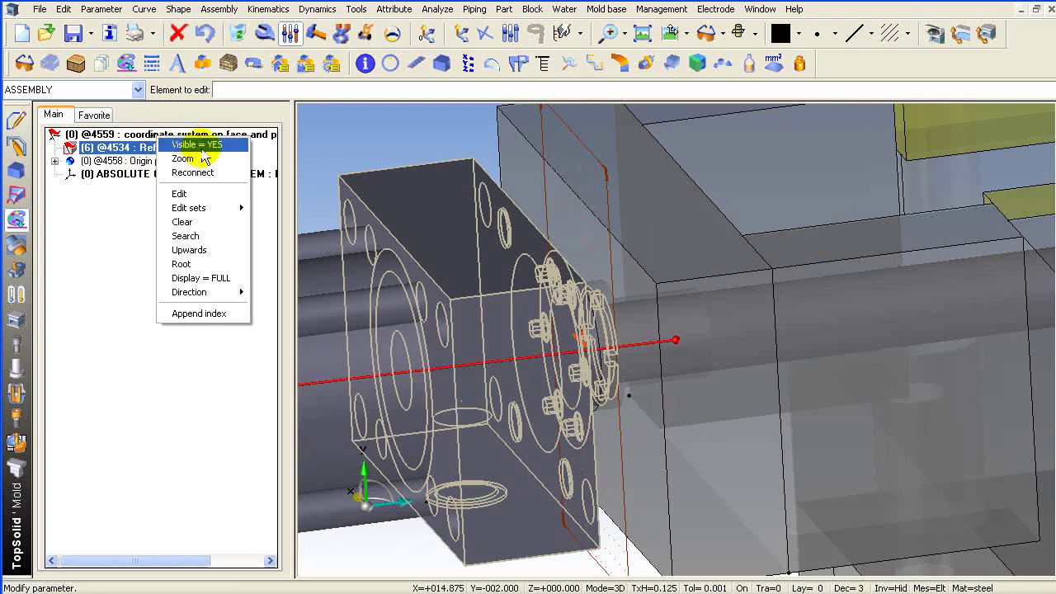
pyautogui.click(198, 173)
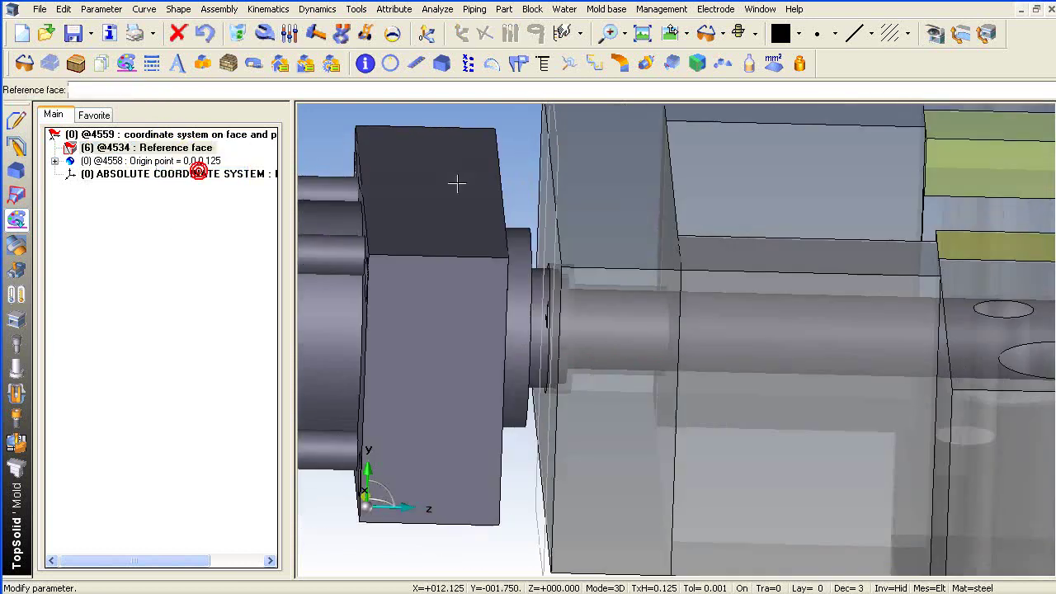
pyautogui.click(490, 230)
pyautogui.scroll(-5, 676, 344)
pyautogui.moveTo(677, 349); pyautogui.dragTo(691, 351, button='middle')
pyautogui.moveTo(782, 288); pyautogui.dragTo(782, 288, button='middle')
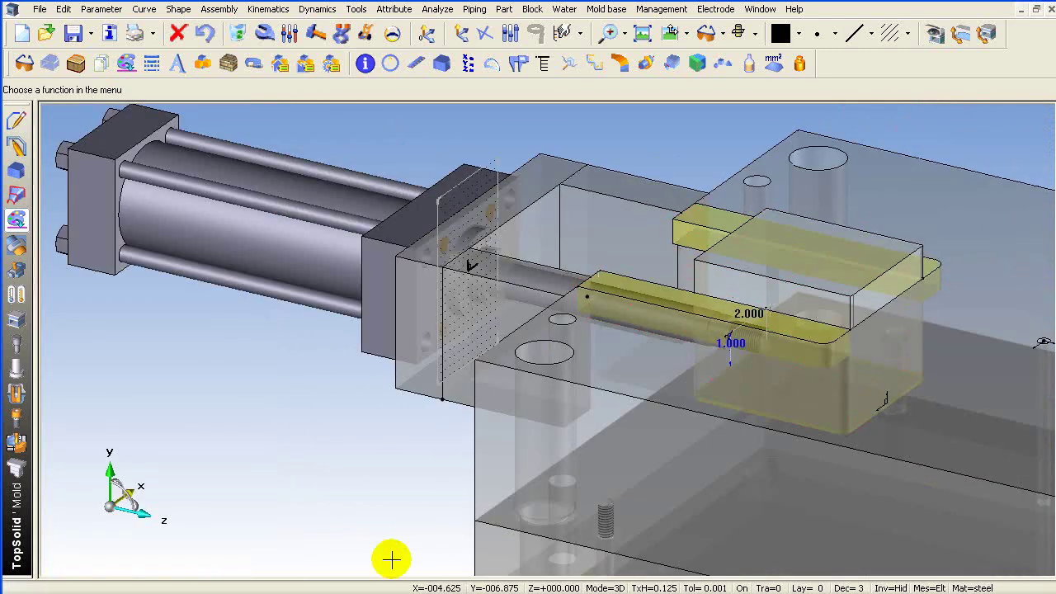